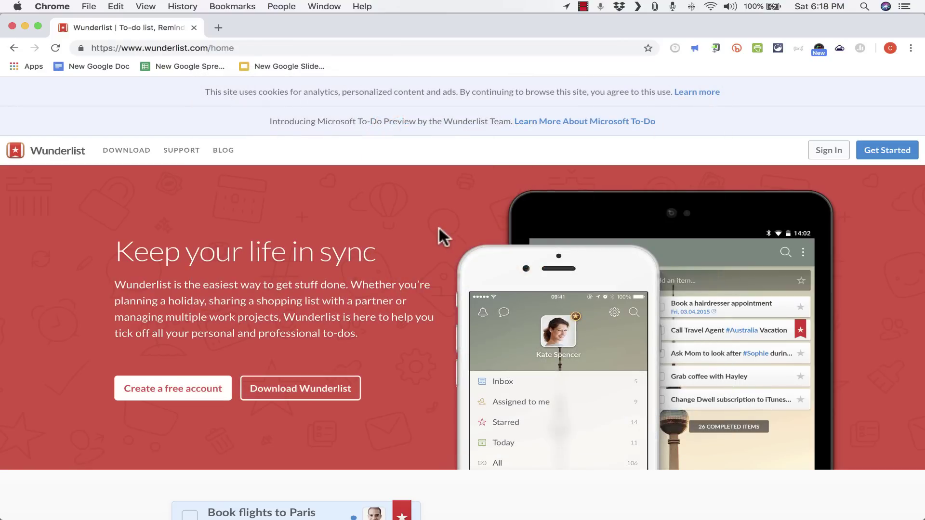
Step: Scroll the Wunderlist home page and start signing up with a Microsoft account
scroll(438, 228, "down", 5)
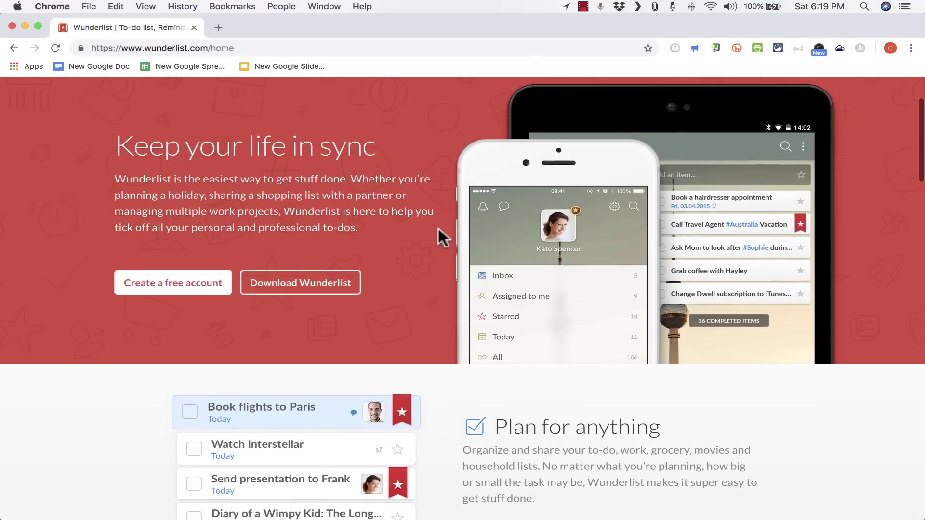
scroll(442, 229, "down", 1)
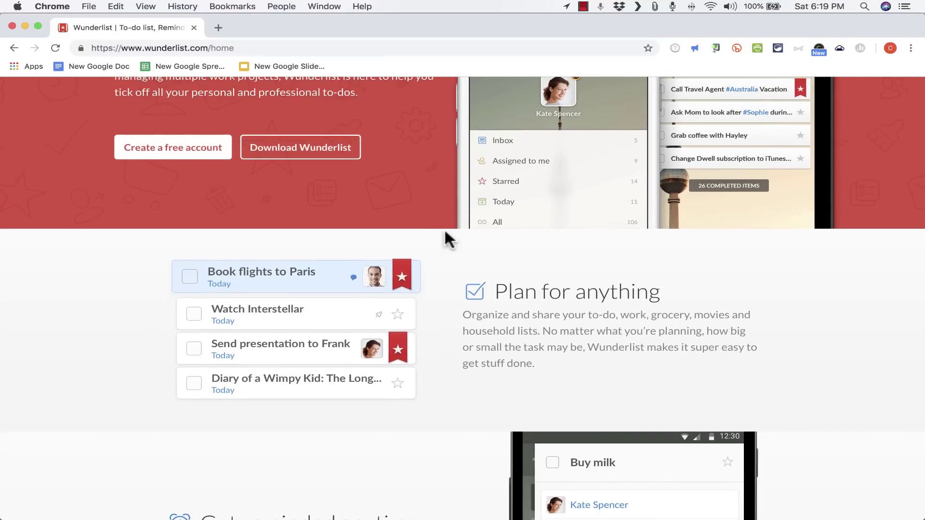
scroll(445, 232, "up", 5)
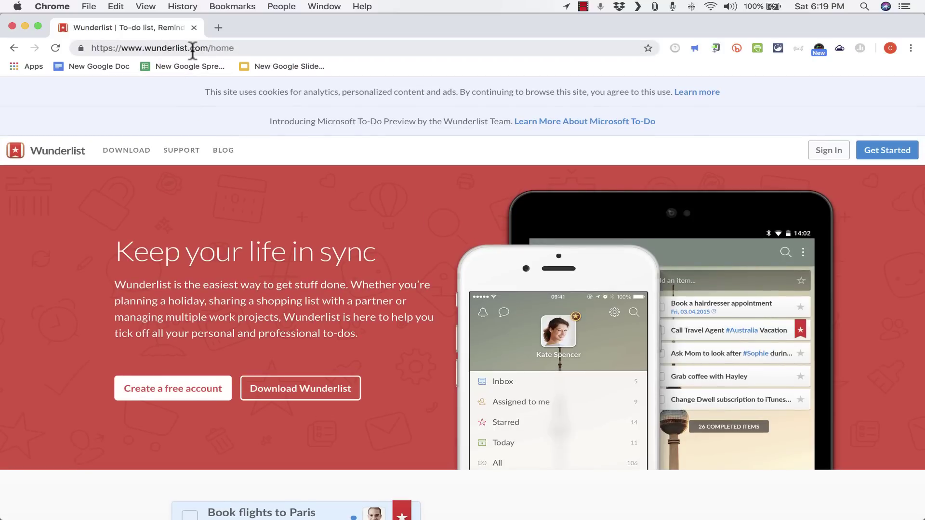
scroll(849, 258, "down", 1)
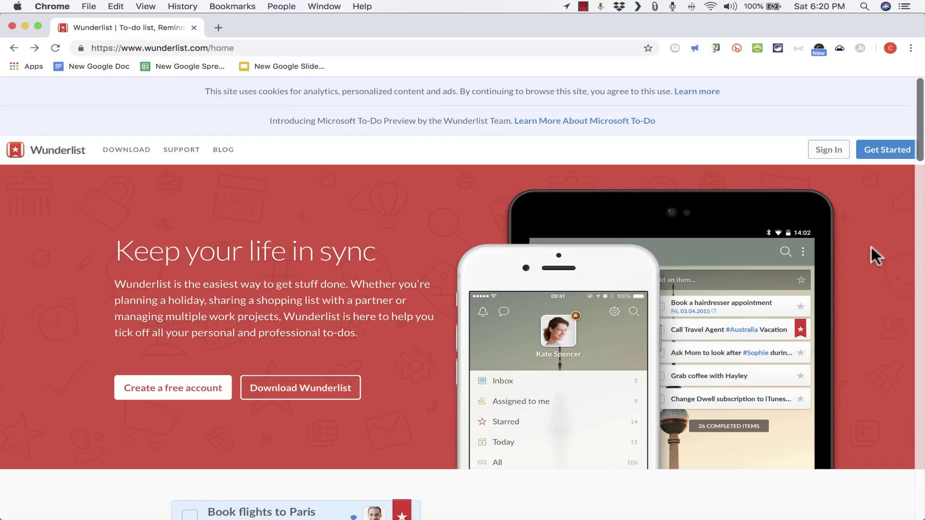
left_click(897, 152)
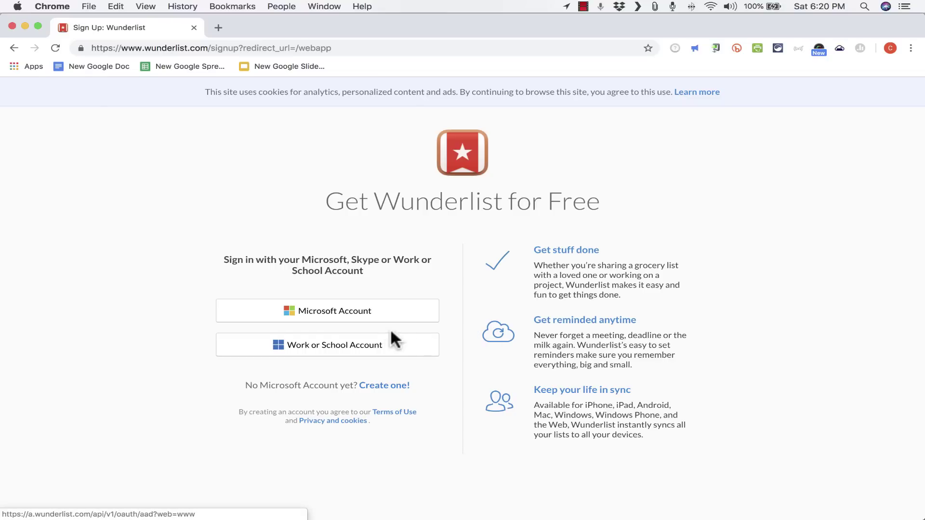
left_click(320, 314)
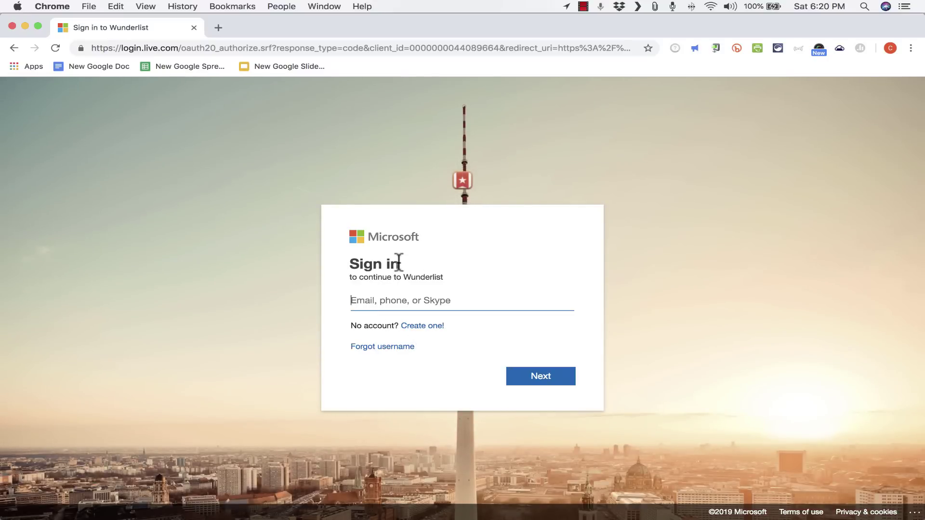
Step: Return to the Wunderlist home page and go to the login page instead
scroll(386, 264, "left", 5)
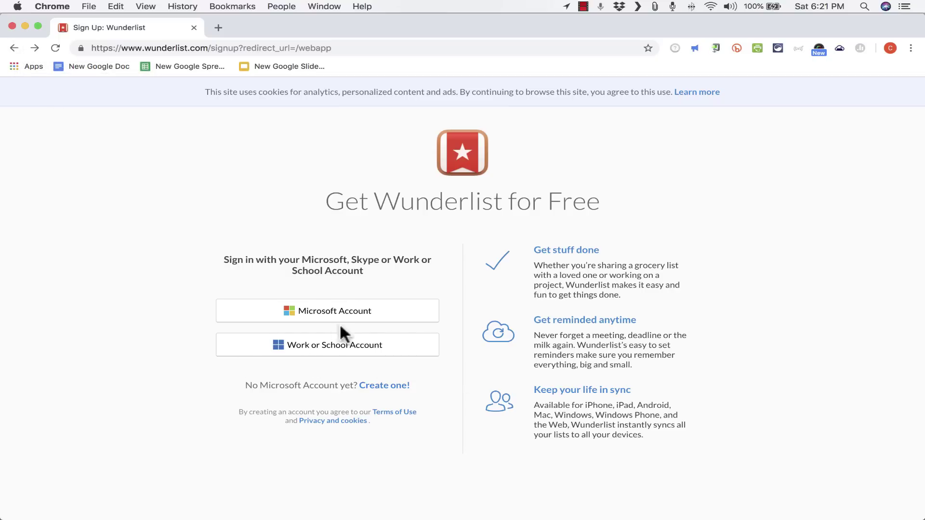
left_click(14, 48)
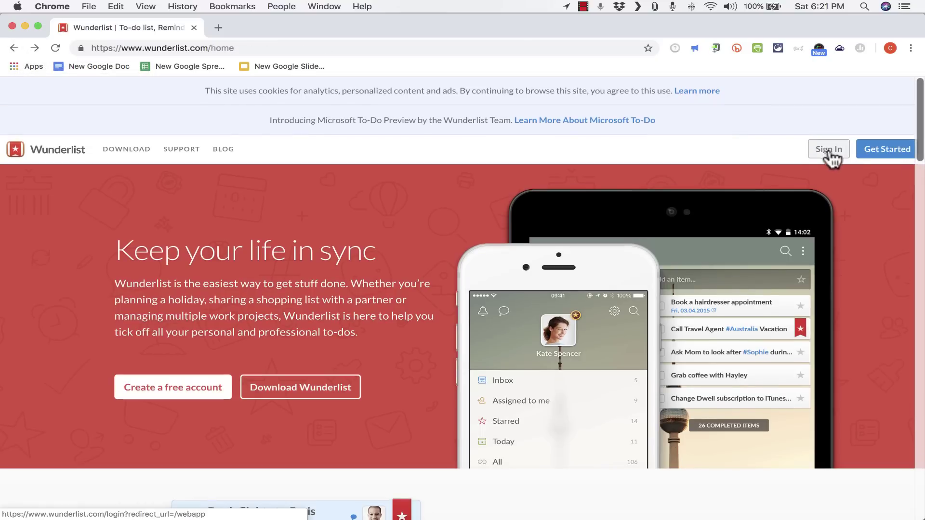
left_click(829, 151)
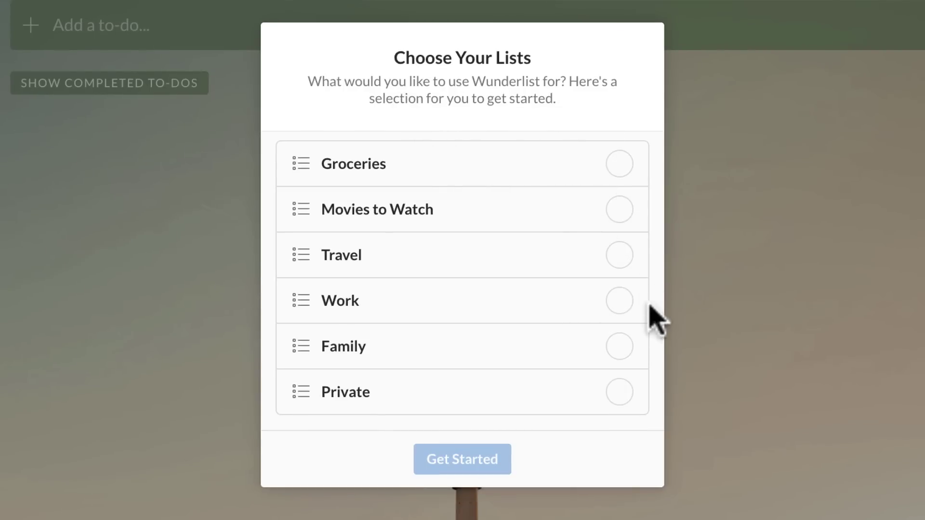
Step: Choose the Work, Family, Groceries and Movies to Watch starter lists and create them
left_click(619, 301)
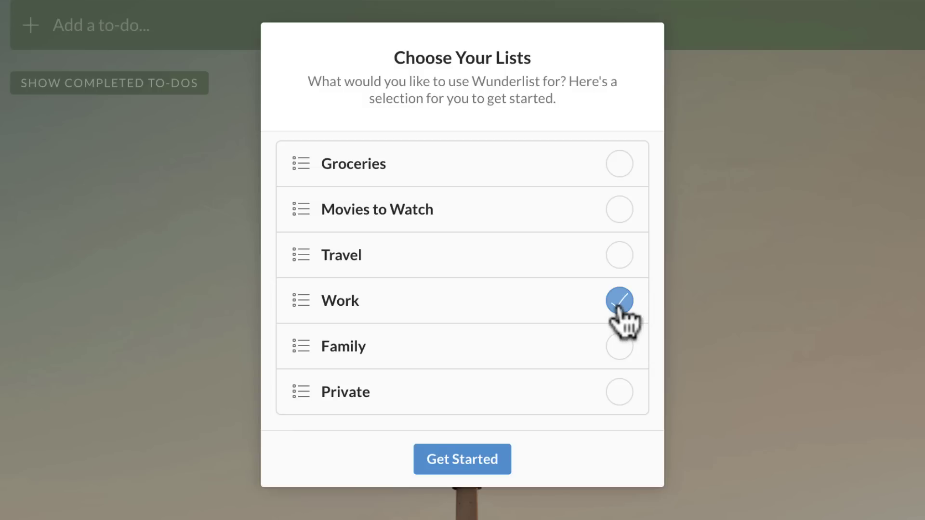
left_click(622, 351)
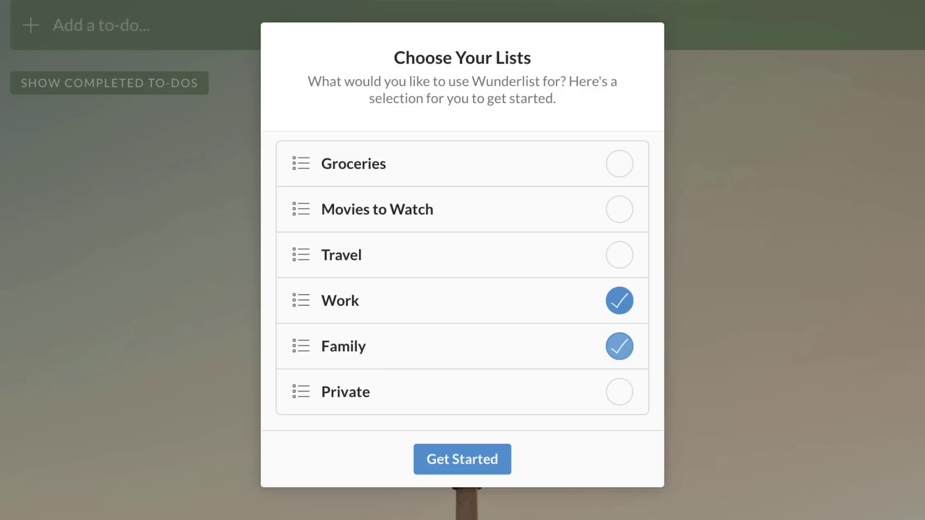
left_click(620, 163)
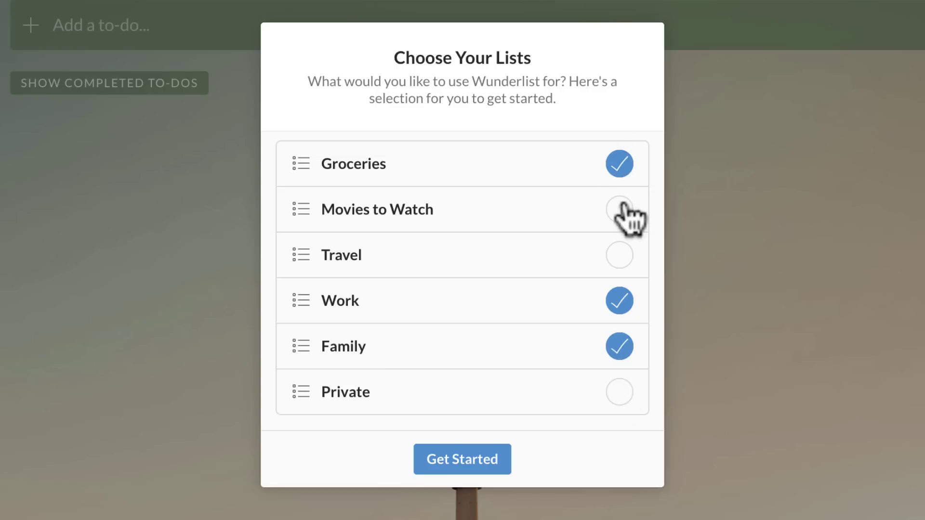
left_click(621, 208)
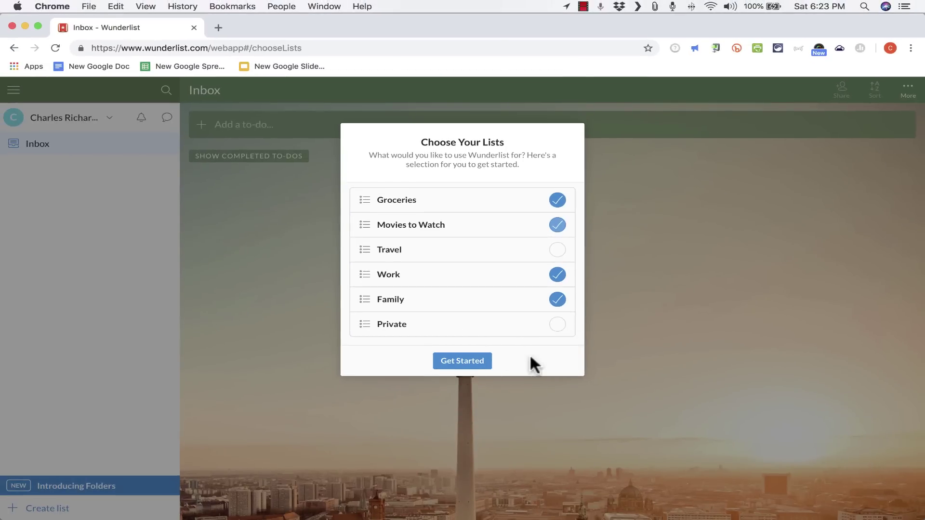
left_click(470, 364)
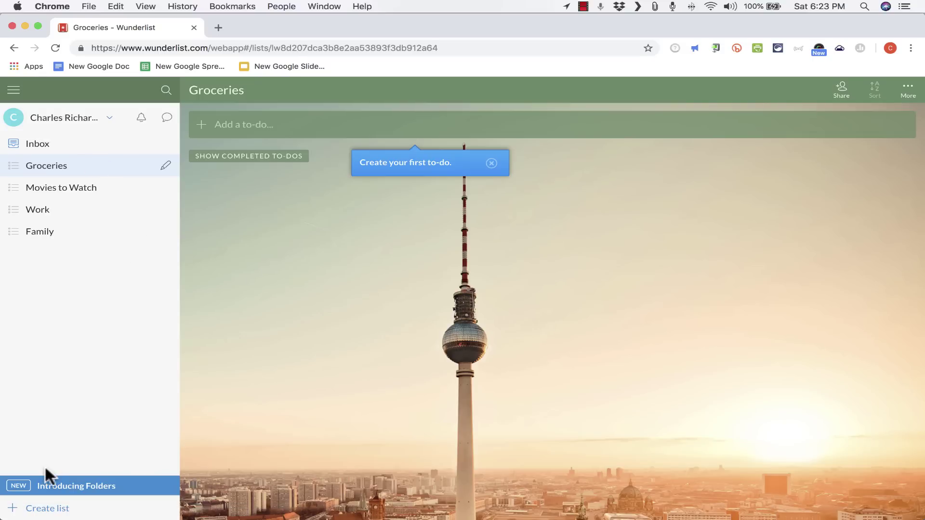
Step: Create a new list named 'Treehouse' and save it
left_click(47, 509)
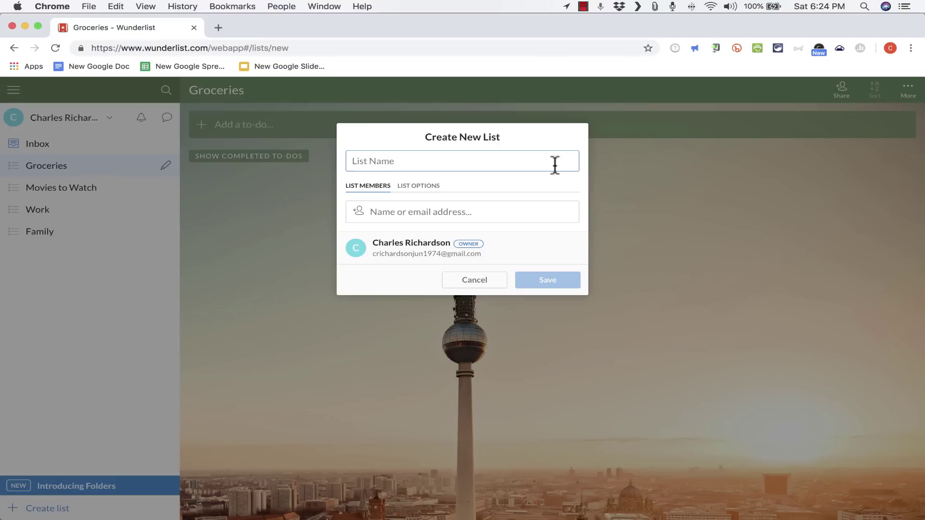
type("Treehouse")
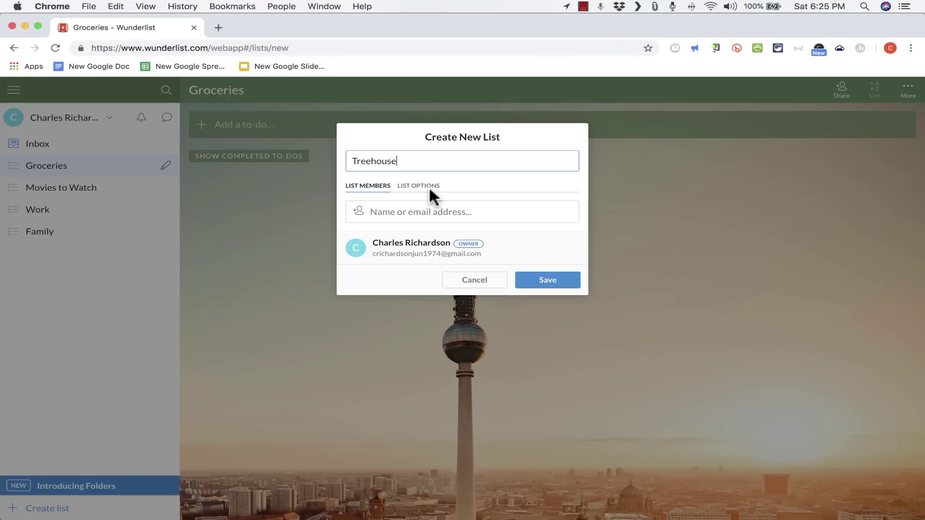
left_click(380, 183)
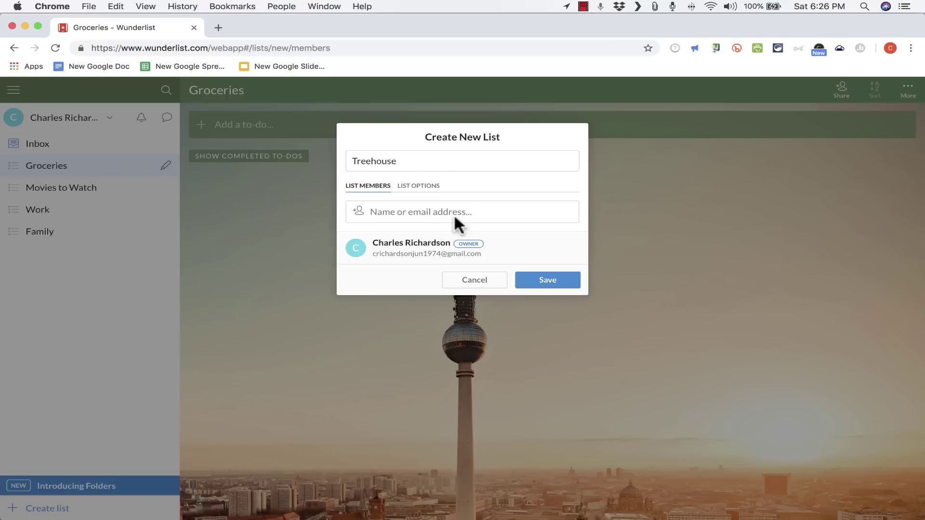
left_click(549, 284)
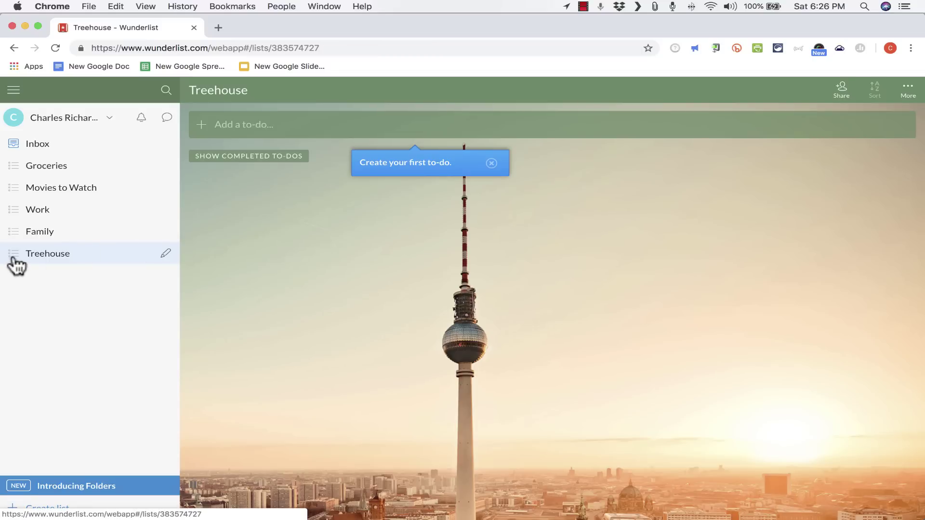
Step: Move Treehouse up and group Groceries with Family into a folder named 'Home'
left_click_drag(16, 263, 23, 216)
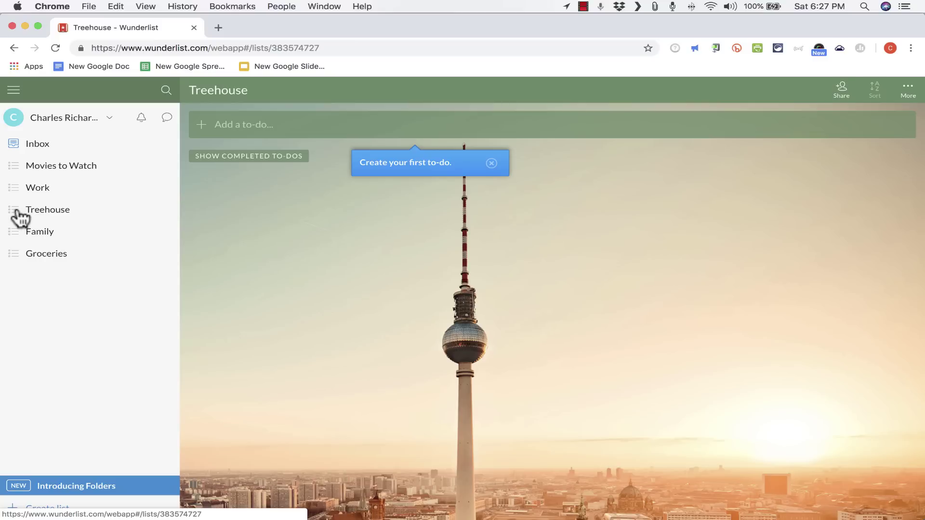
left_click(19, 218)
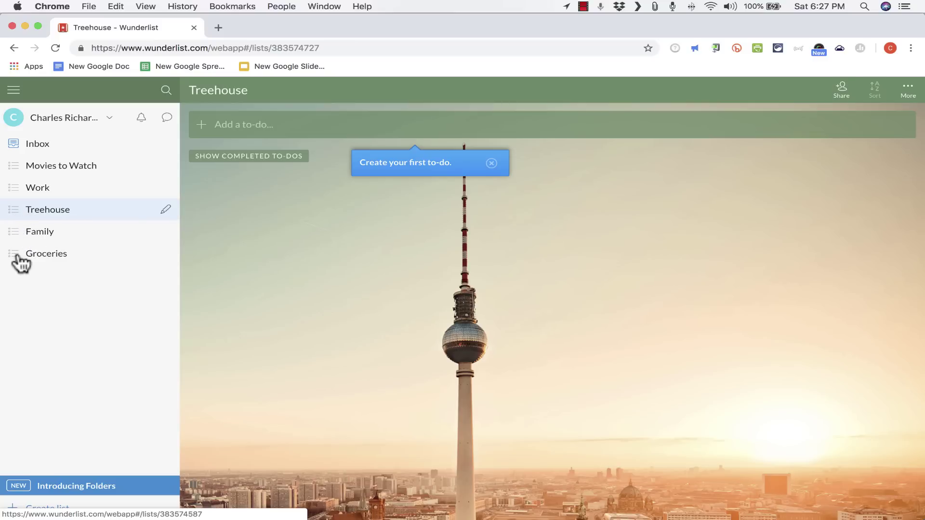
left_click_drag(17, 256, 57, 237)
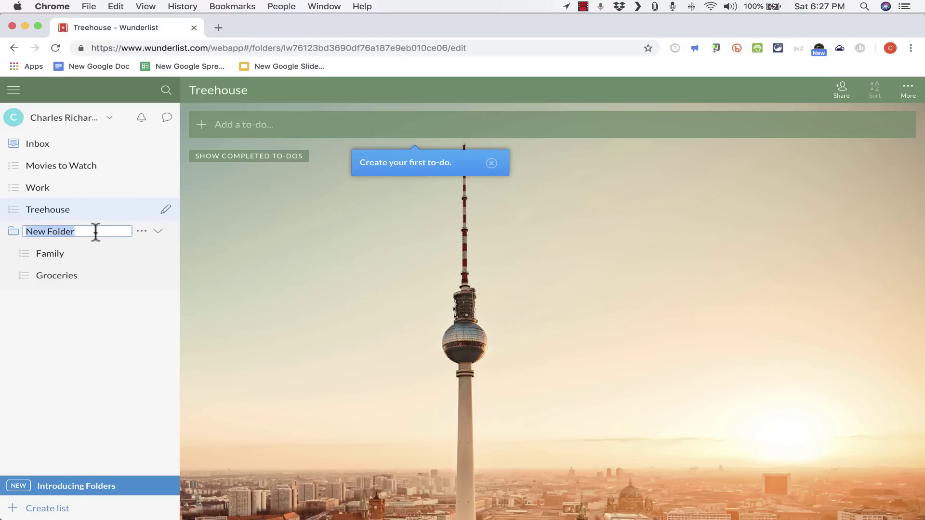
type("Home")
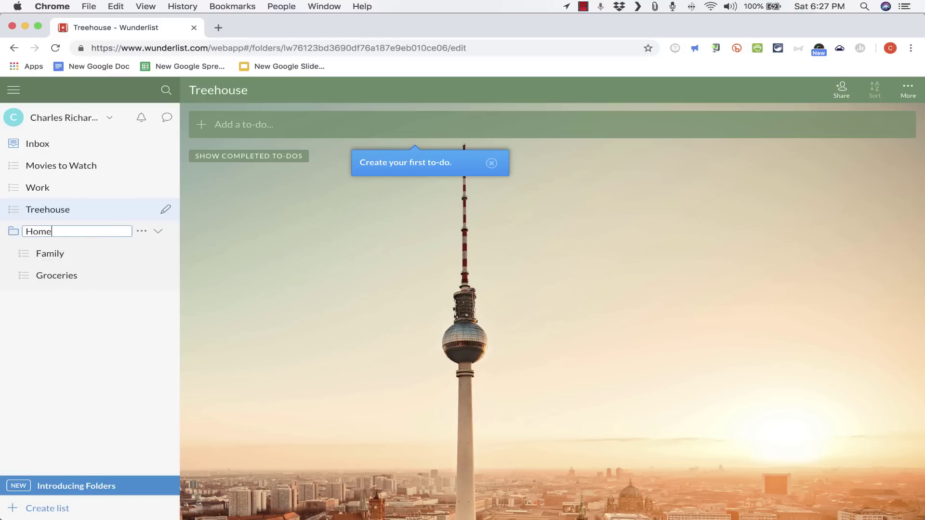
key("Return")
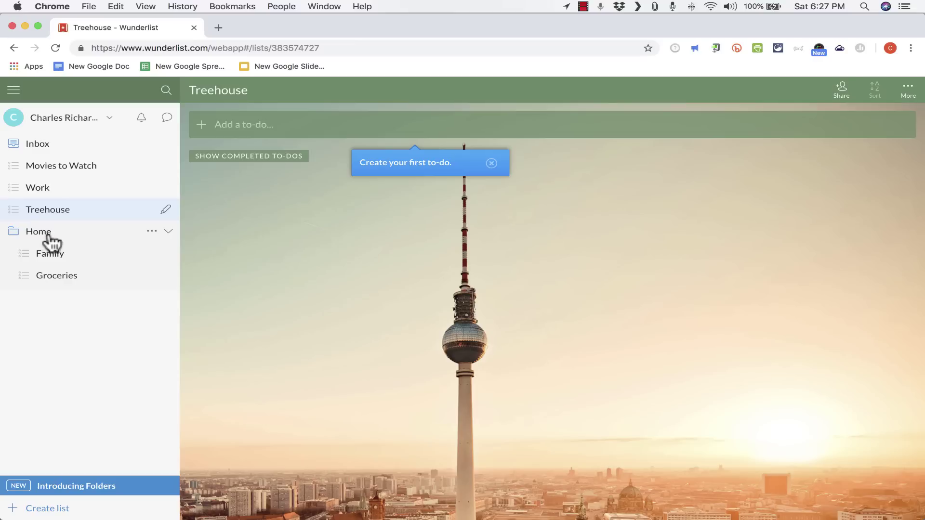
Step: Move Treehouse and Movies to Watch into the Home folder, then open the Work list
left_click(54, 255)
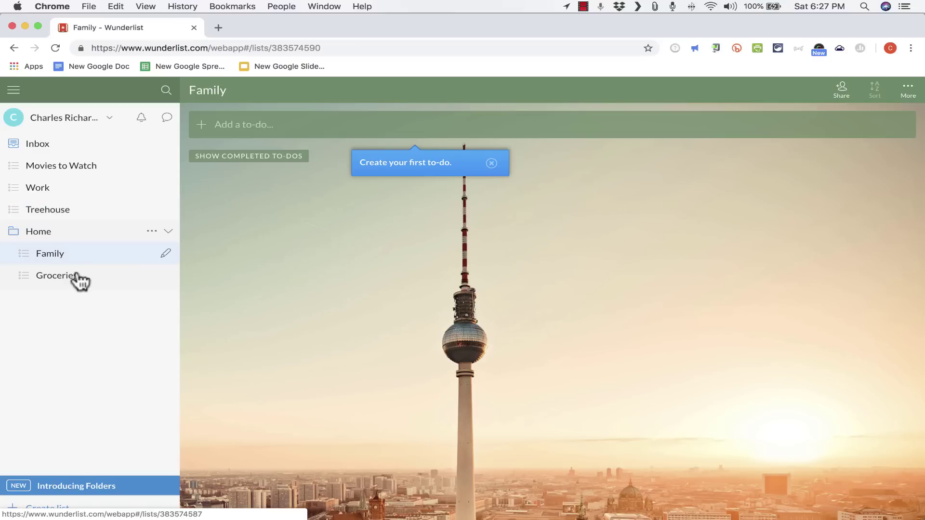
left_click(75, 277)
left_click(67, 263)
left_click_drag(45, 212, 52, 261)
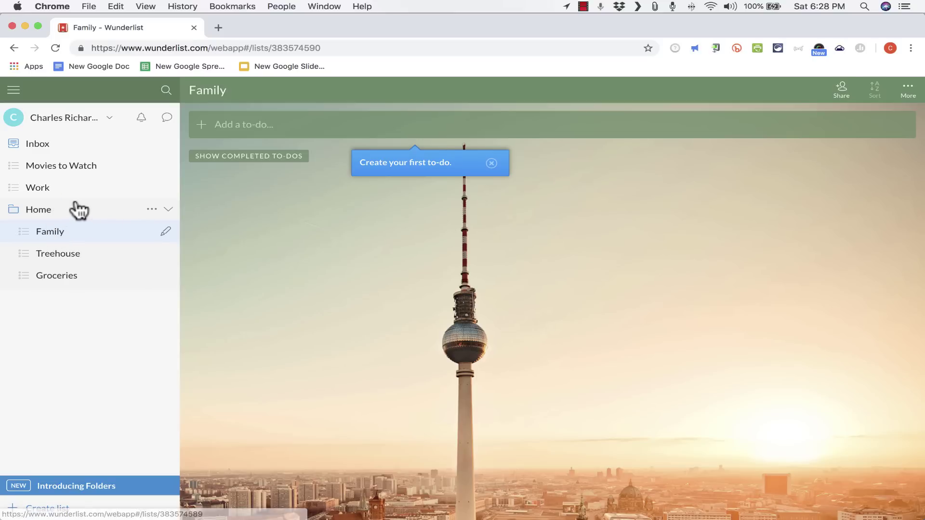
left_click_drag(58, 166, 77, 272)
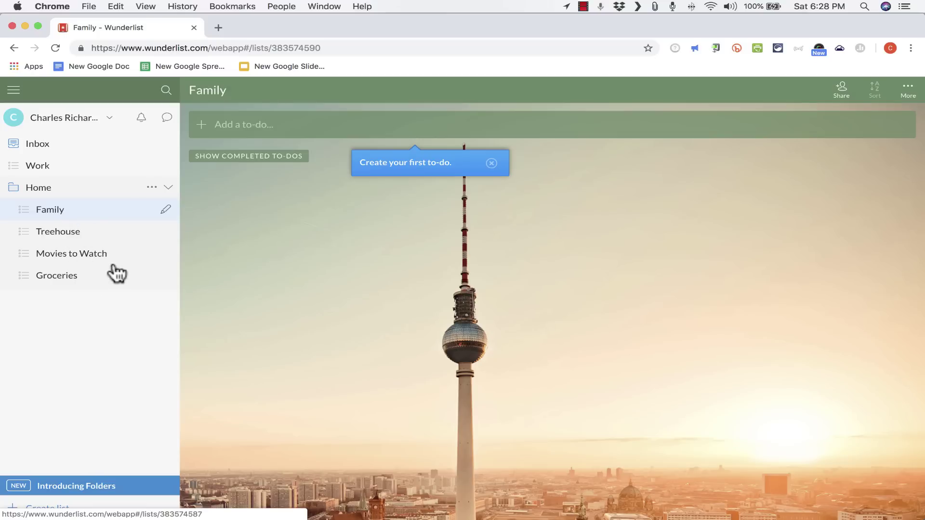
left_click(168, 189)
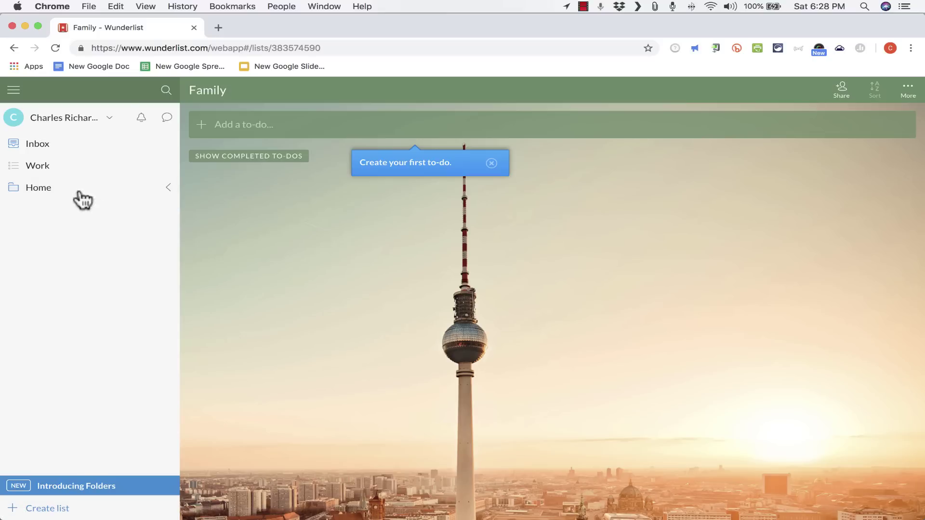
left_click(166, 188)
left_click(45, 172)
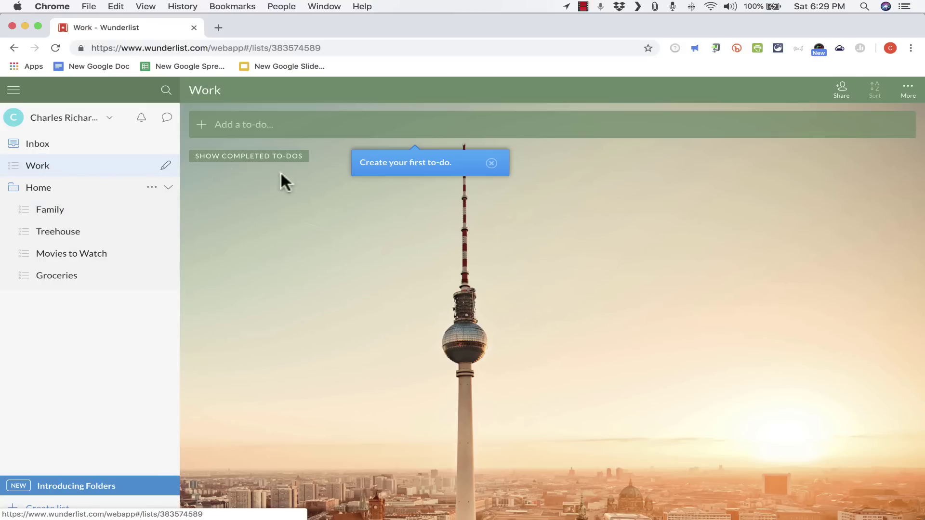
Step: Add the pasted invoice to-do to Work and type a to-do about emailing a colleague on the project
left_click(492, 164)
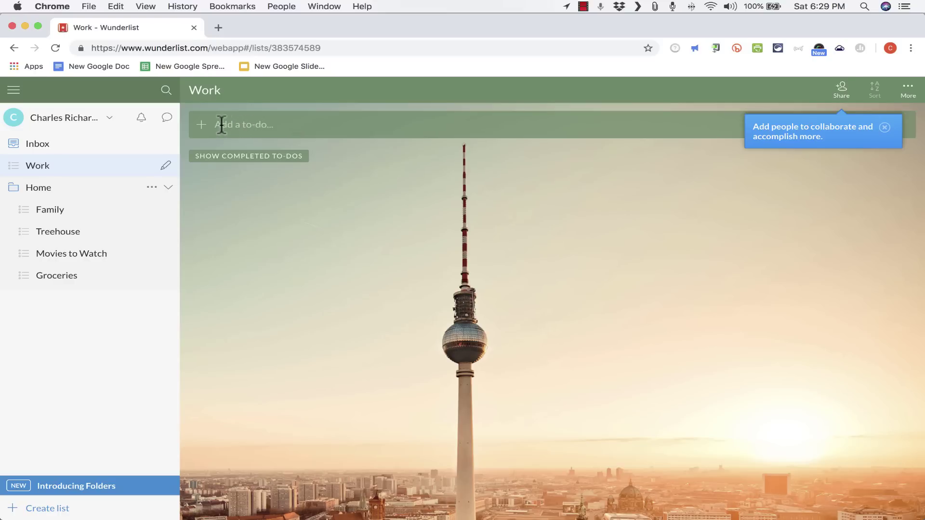
left_click(296, 128)
type("Send an invoice to John S.")
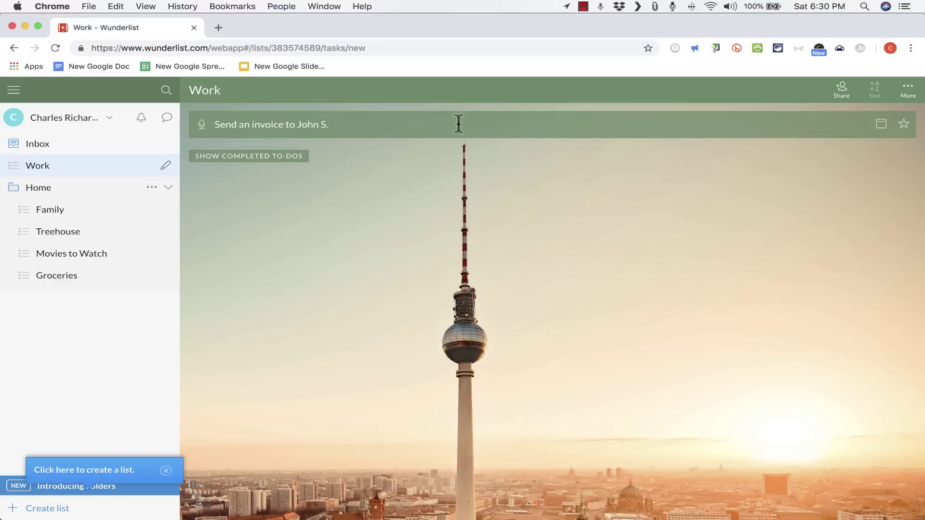
key("Return")
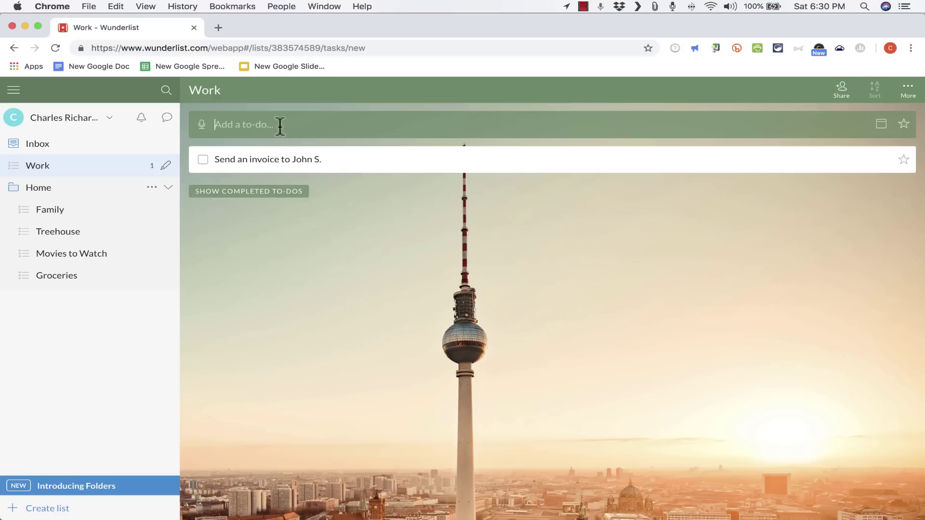
type("Email Ana about the project")
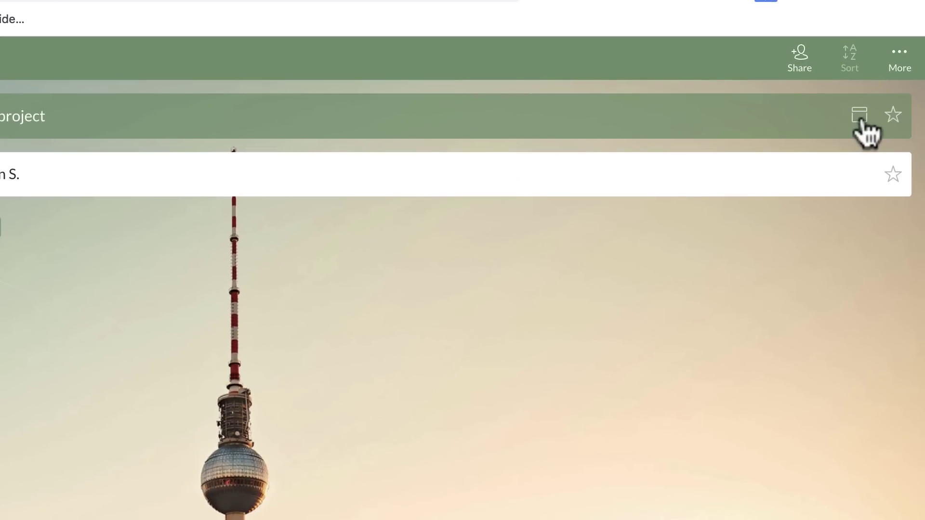
Step: Give the project email to-do a non-repeating due date of January 31
left_click(861, 119)
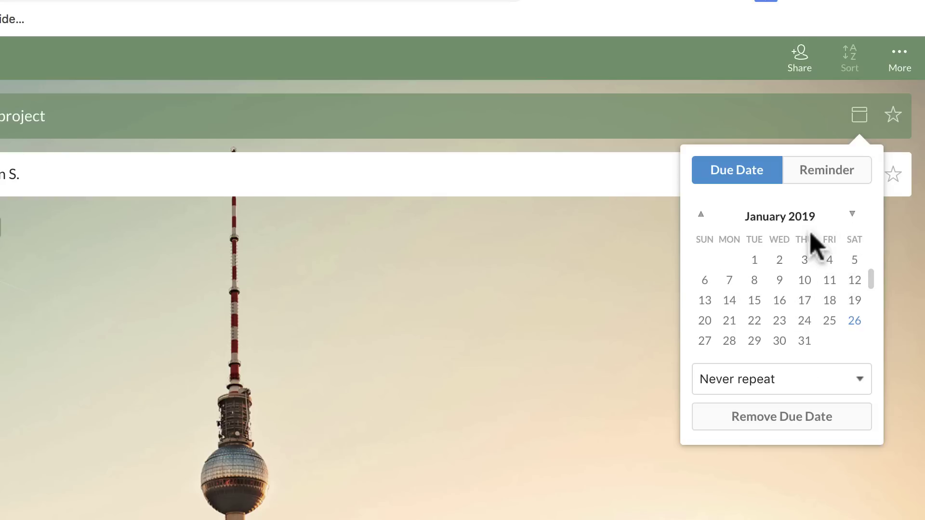
left_click(804, 341)
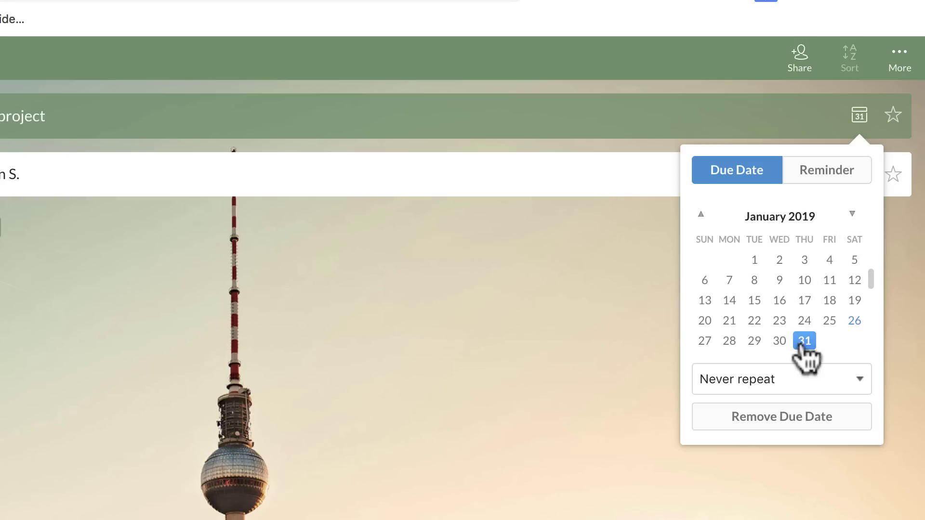
left_click(842, 381)
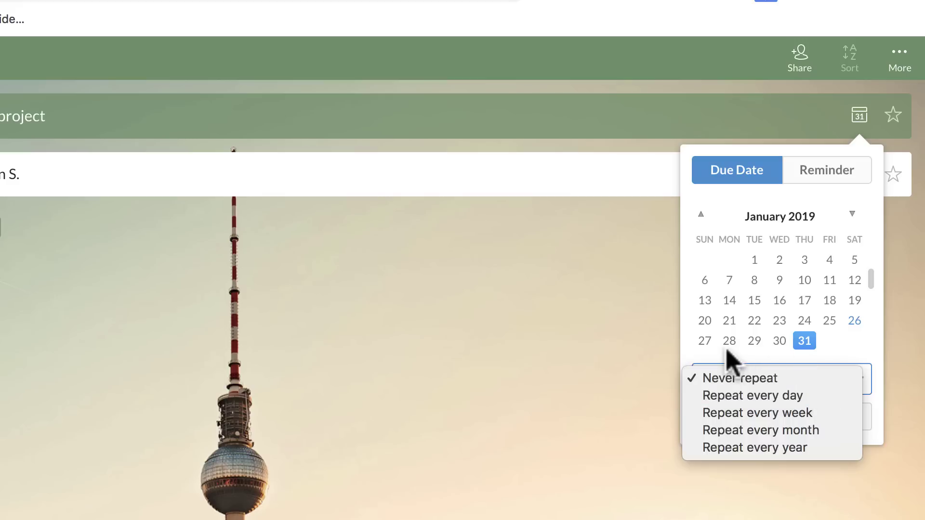
left_click(697, 355)
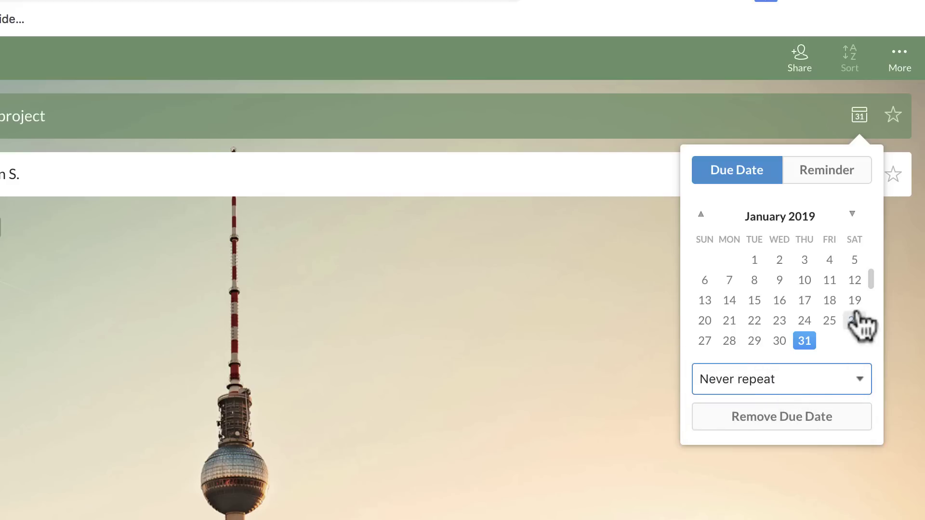
Step: Set its reminder for January 29 at 4:00 PM and add the to-do
left_click(831, 177)
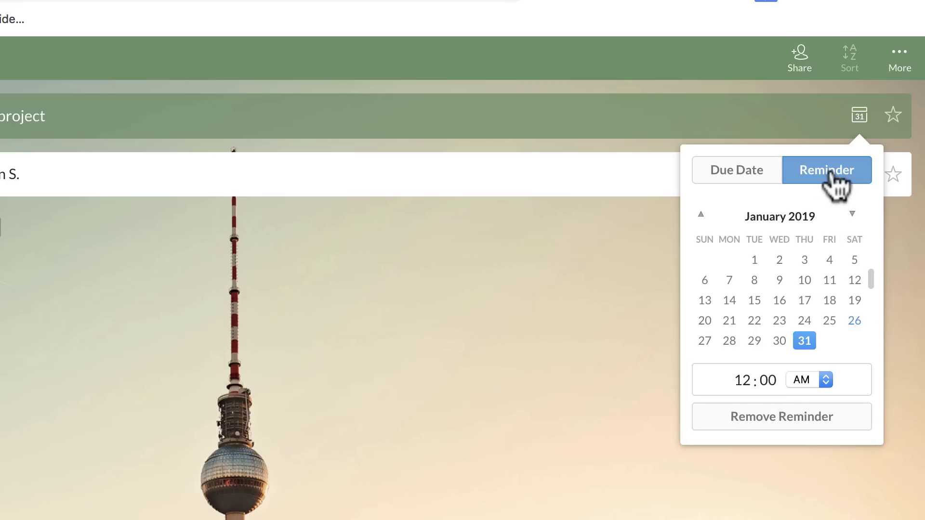
left_click(754, 342)
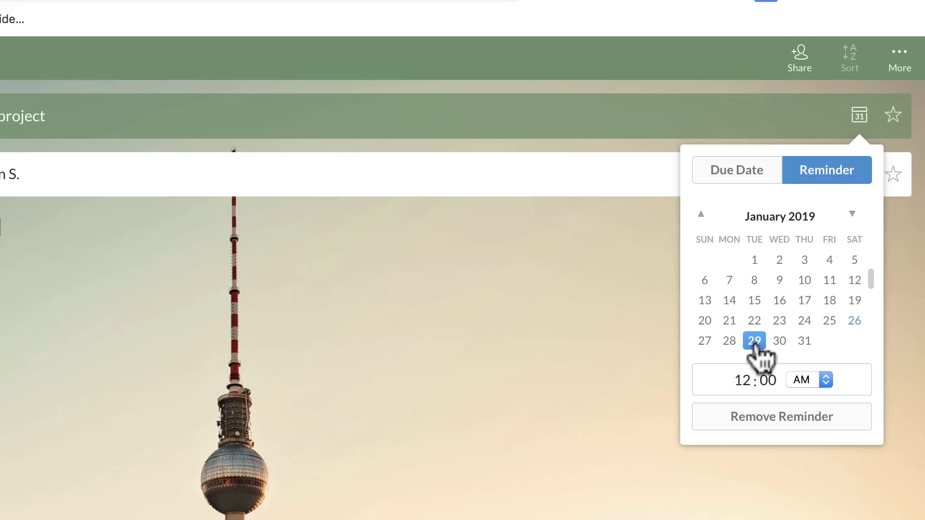
left_click(811, 383)
left_click(806, 392)
double_click(744, 381)
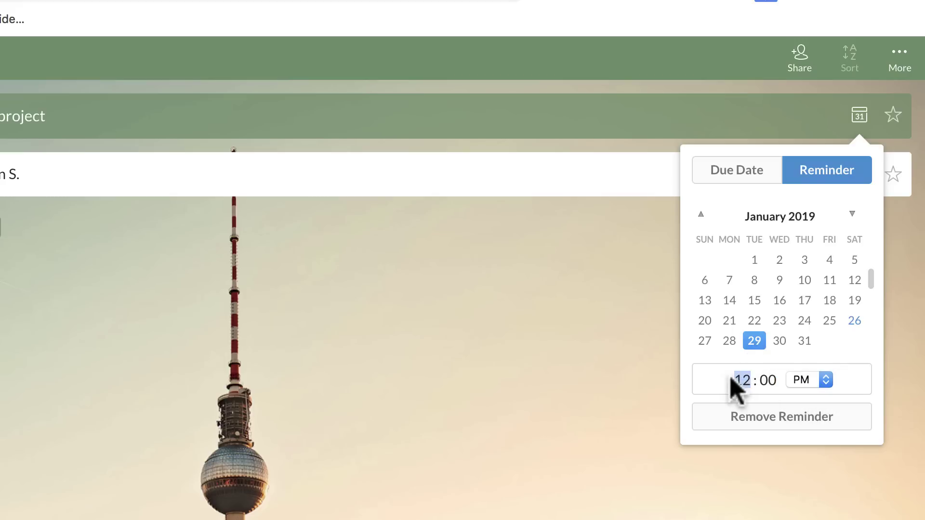
type("4")
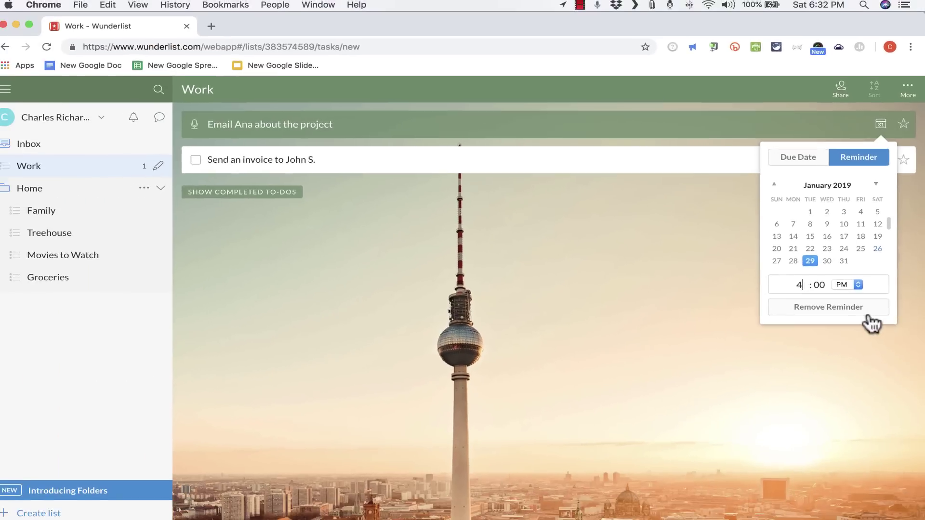
key("Return")
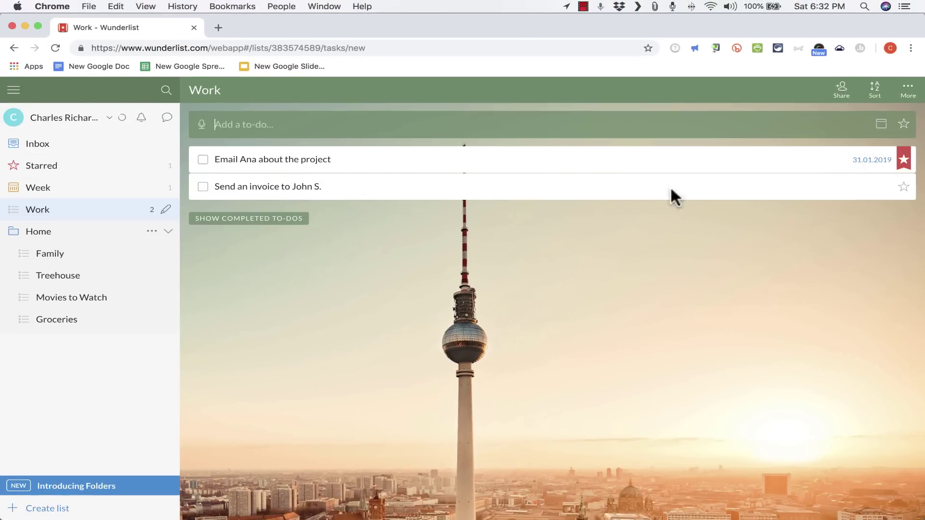
left_click(361, 260)
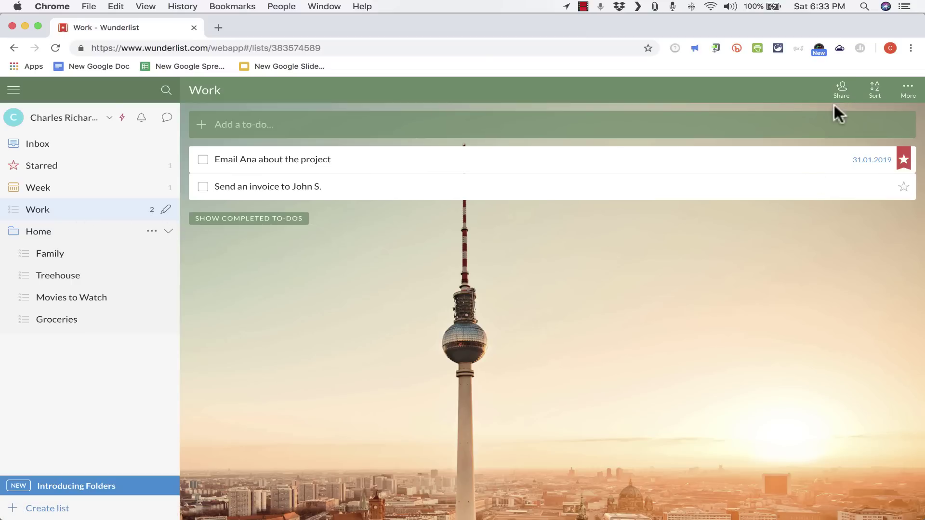
left_click(843, 92)
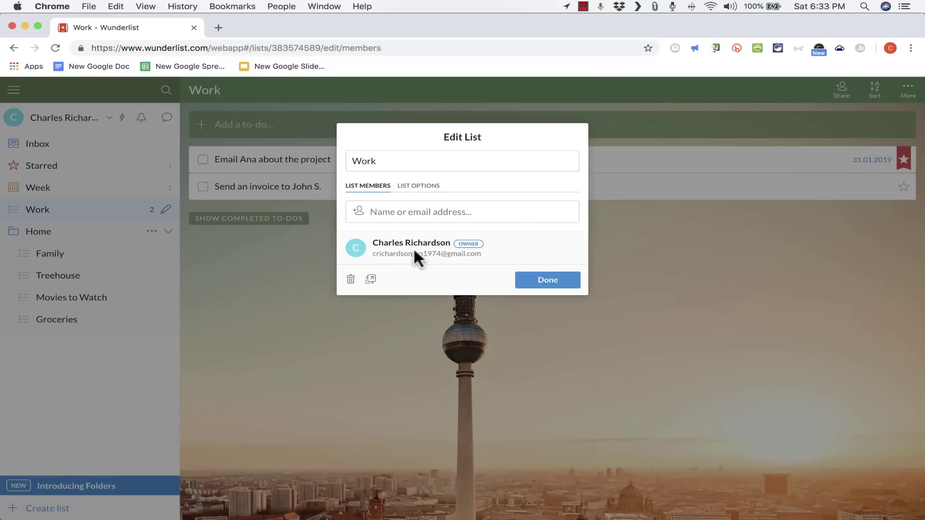
left_click(553, 284)
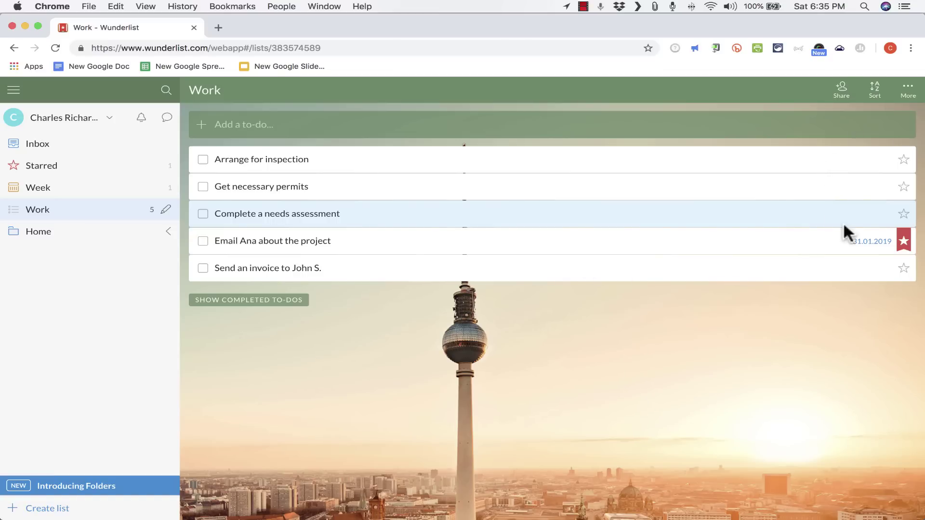
Step: Start a new to-do, delete the stray letter 'a', and leave the field empty
left_click(673, 126)
type("a")
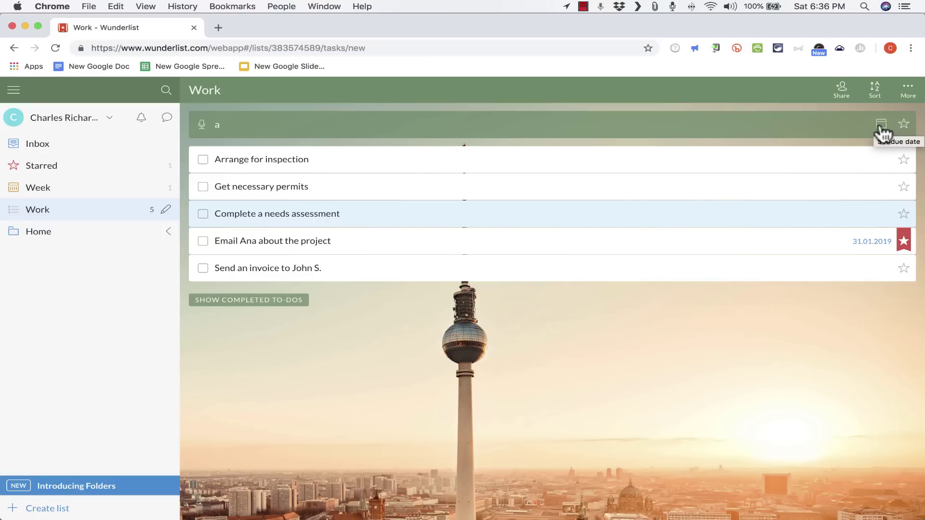
key("BackSpace")
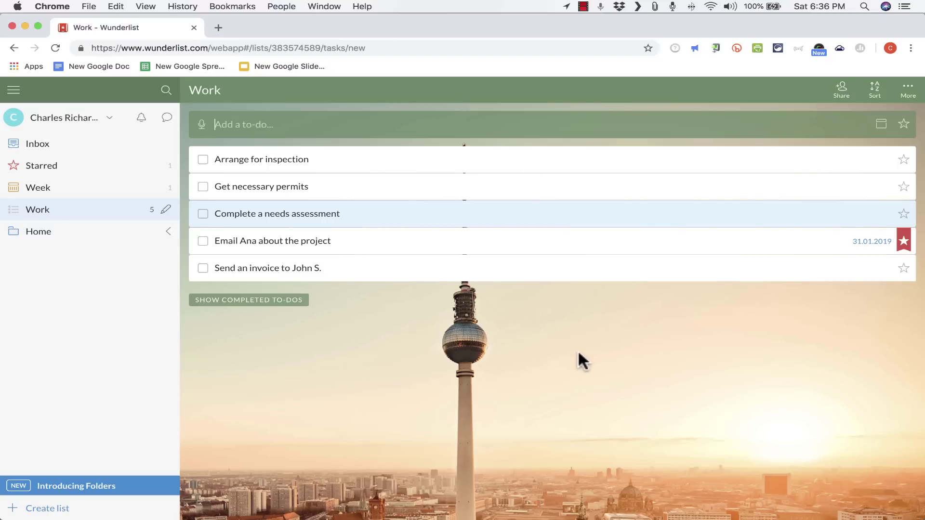
key("Escape")
Step: Open Complete a needs assessment and set its due date to Tue, January 29
double_click(717, 213)
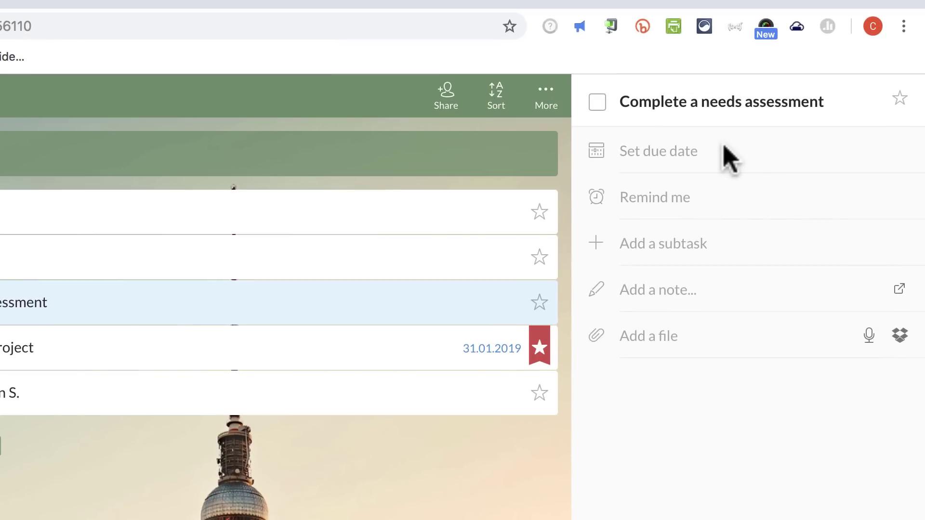
left_click(685, 157)
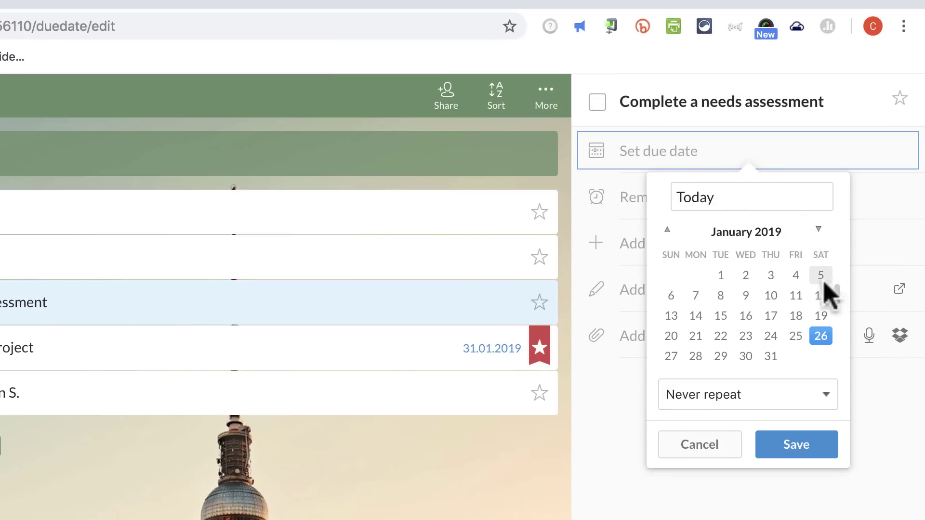
left_click(720, 358)
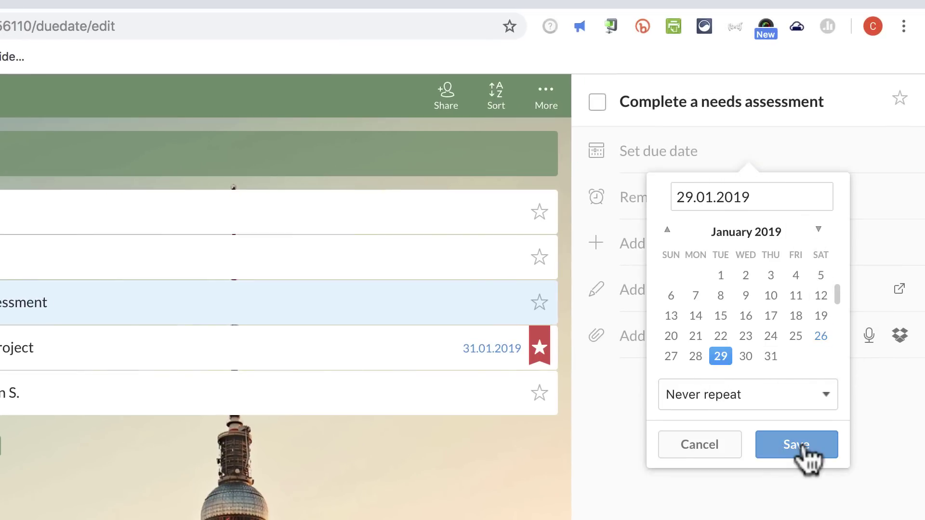
left_click(803, 446)
Step: Set a reminder for Wed, January 30 at 09:00 AM
left_click(783, 191)
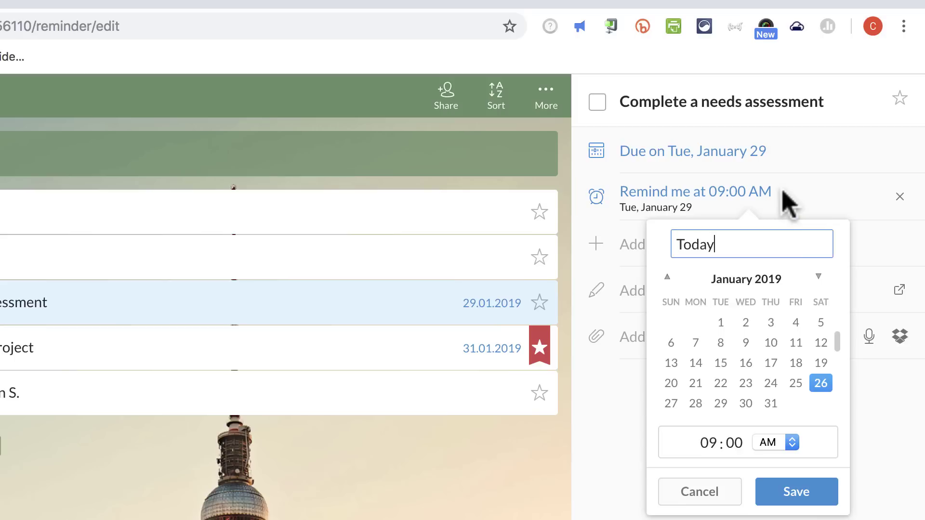
left_click(746, 403)
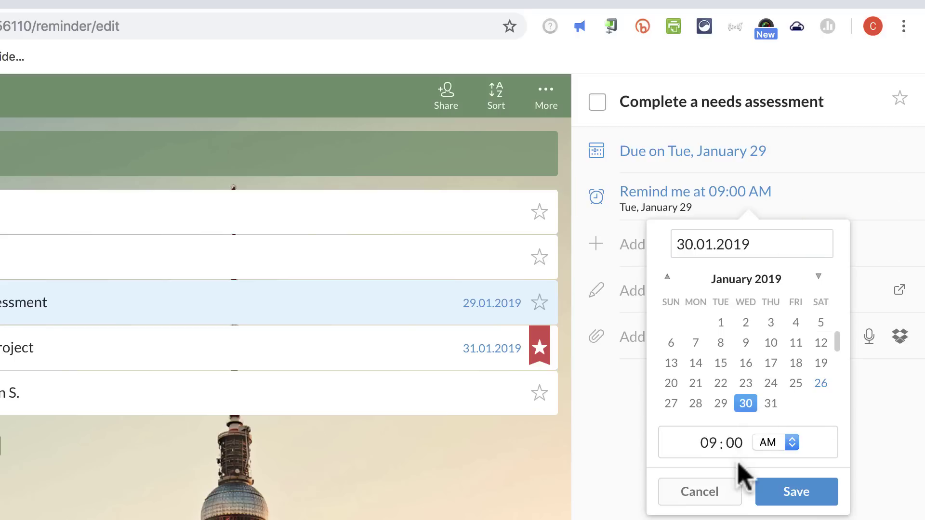
left_click(766, 492)
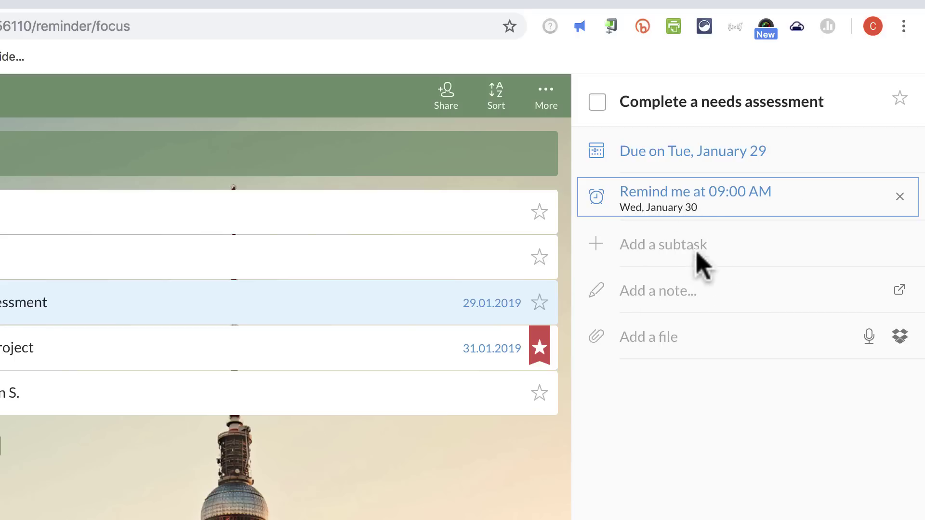
left_click(652, 292)
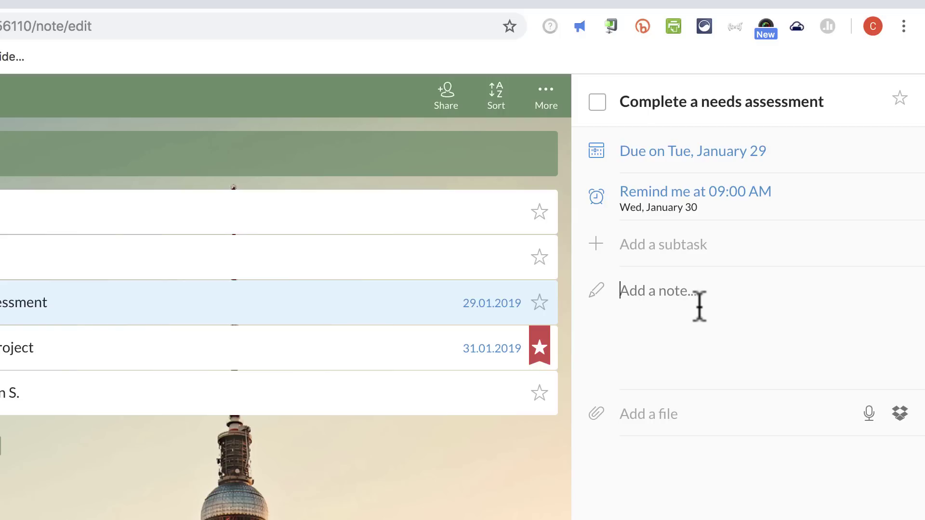
Step: Write the note 'Make sure to follow the steps outlined on this webpage:' plus the pasted iconarchive link
type("Make sure to follow the steps outlined")
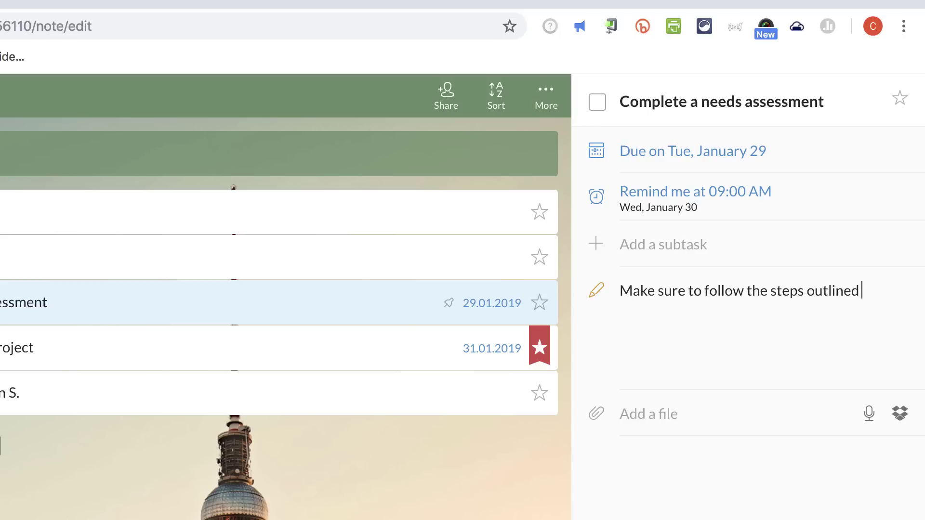
type(" on this webpage:")
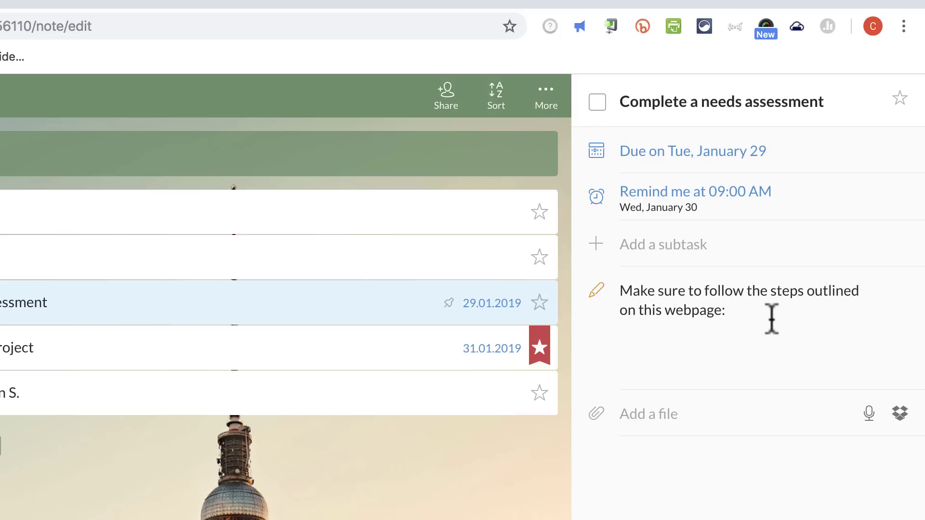
type("http://icons.iconarchive.com/icons/aha-soft/large-home/512/Bridge-icon.png")
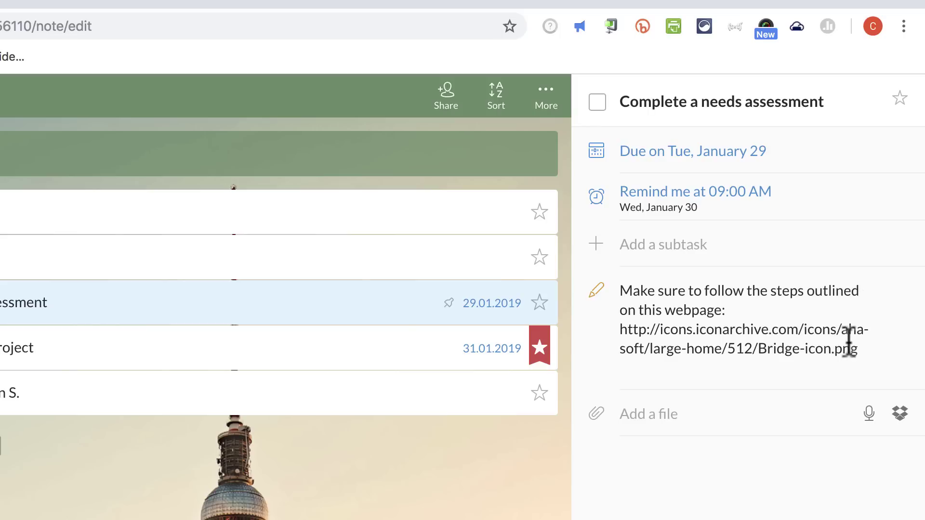
key("Return")
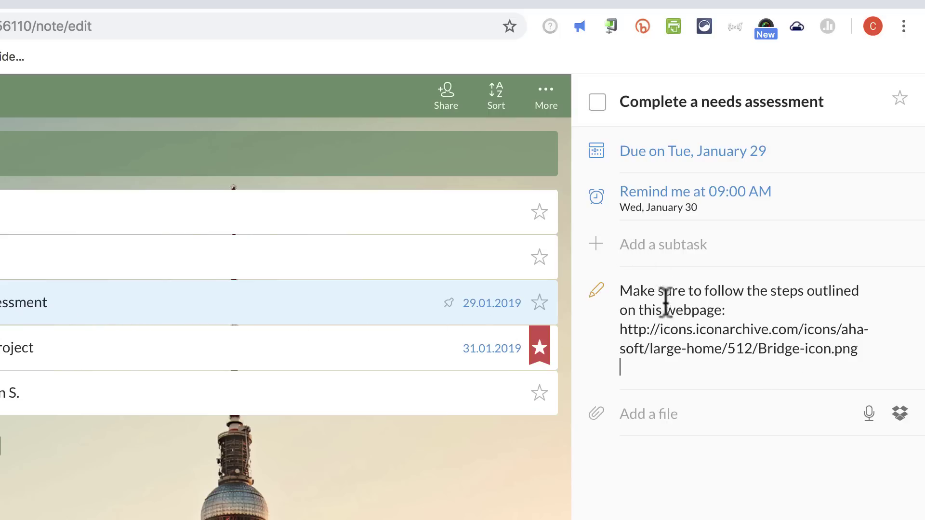
left_click(603, 253)
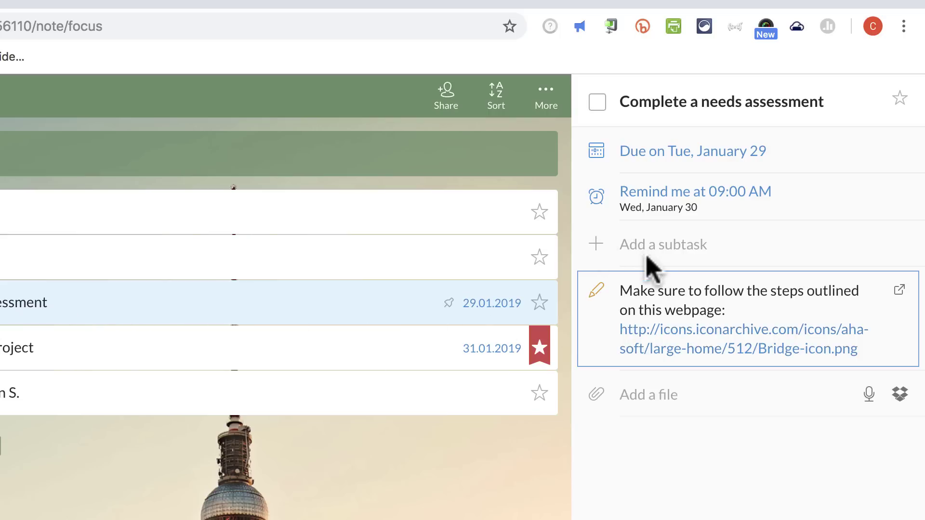
Step: Add subtasks 'Arrange for initial meeting' and 'Choose a team lead for the assessment'
left_click(688, 244)
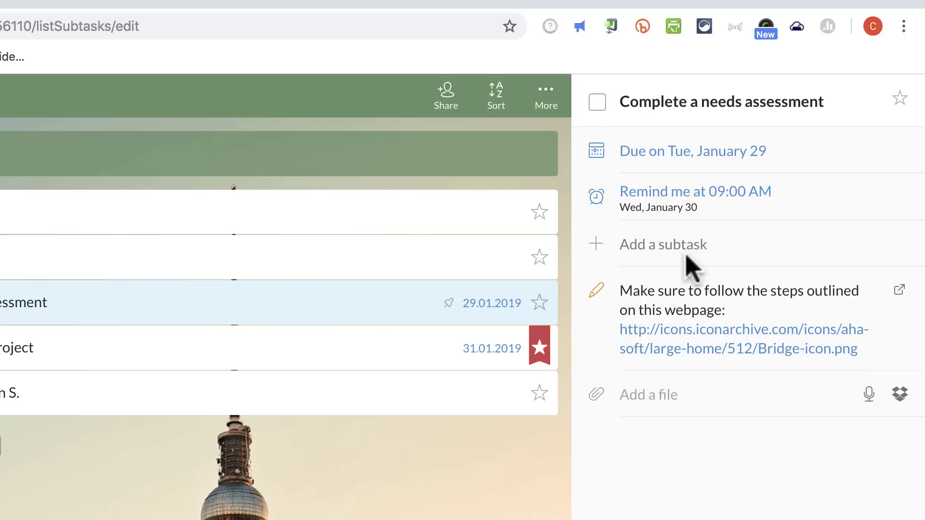
type("Arrange for initi")
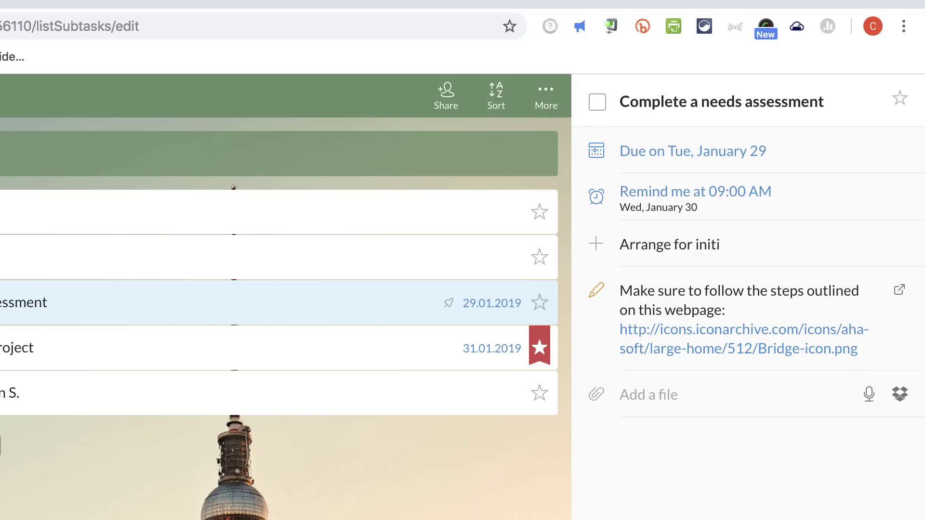
type("al meeting")
key("Return")
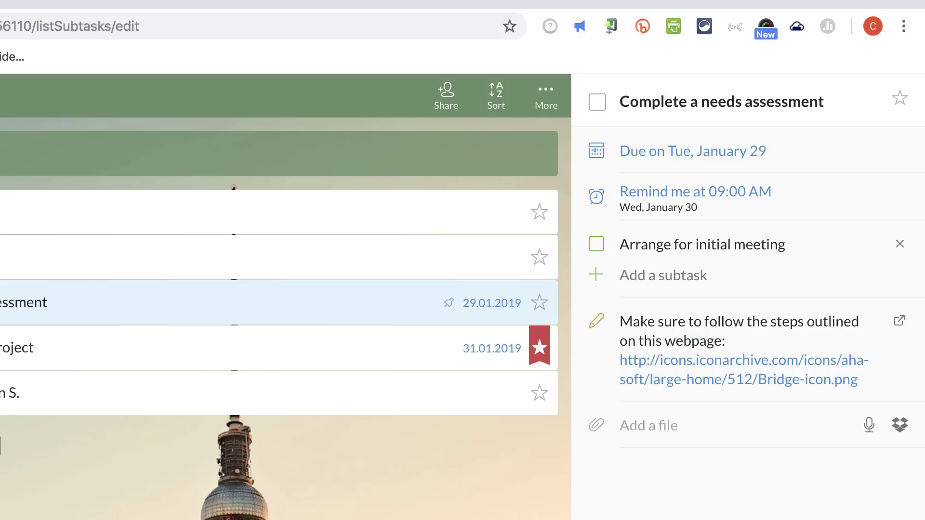
type("Choose a team lead for the assessme")
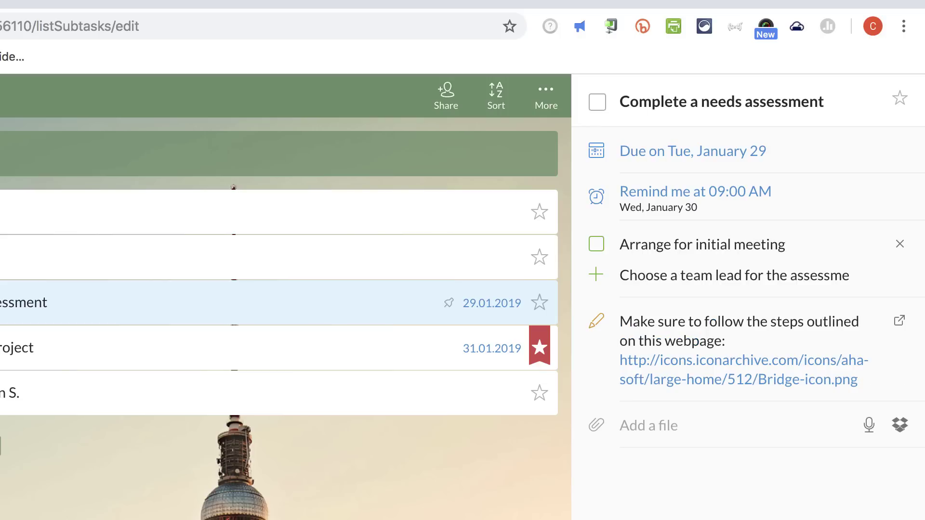
type("nt")
key("Return")
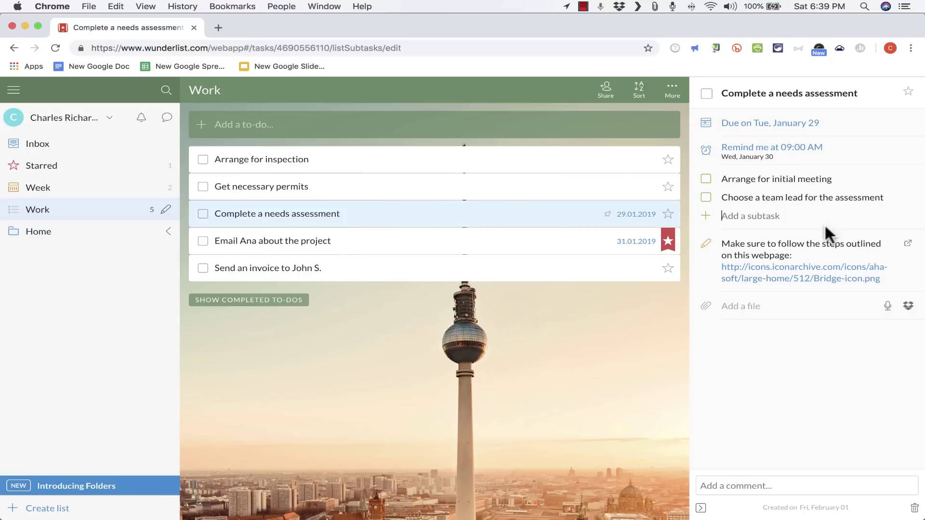
Step: Attach Movie Inventory.xlsx from the Desktop to the Complete a needs assessment task
left_click(739, 303)
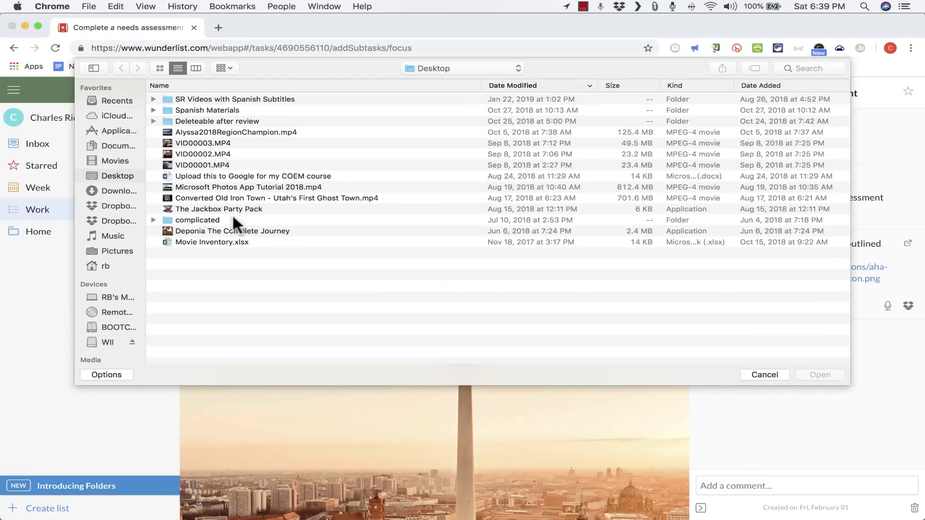
left_click(223, 243)
left_click(825, 374)
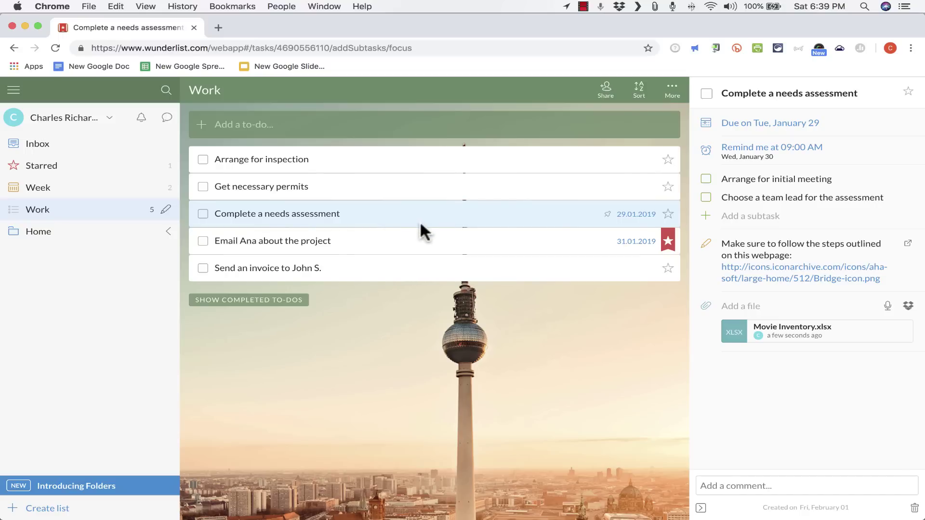
Step: Record a voice note with microphone access allowed, play it back, and save it to the task
left_click(887, 307)
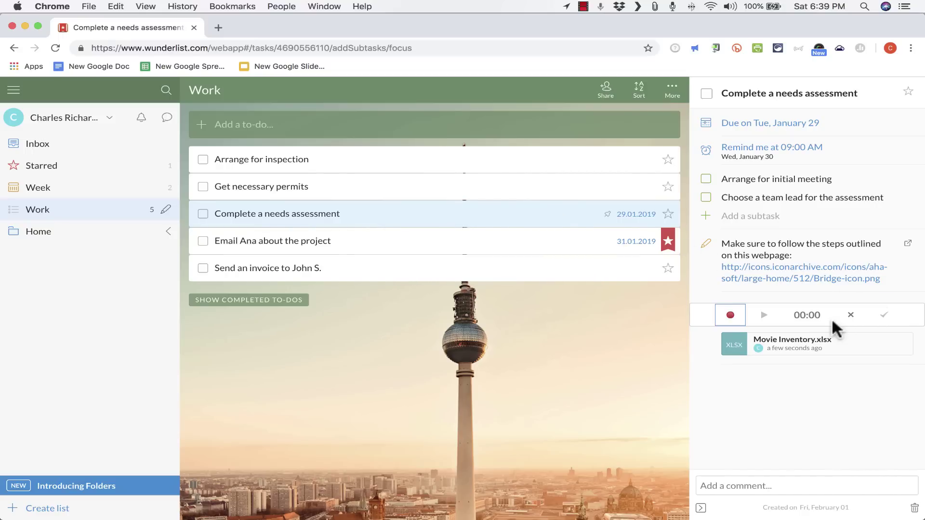
left_click(732, 314)
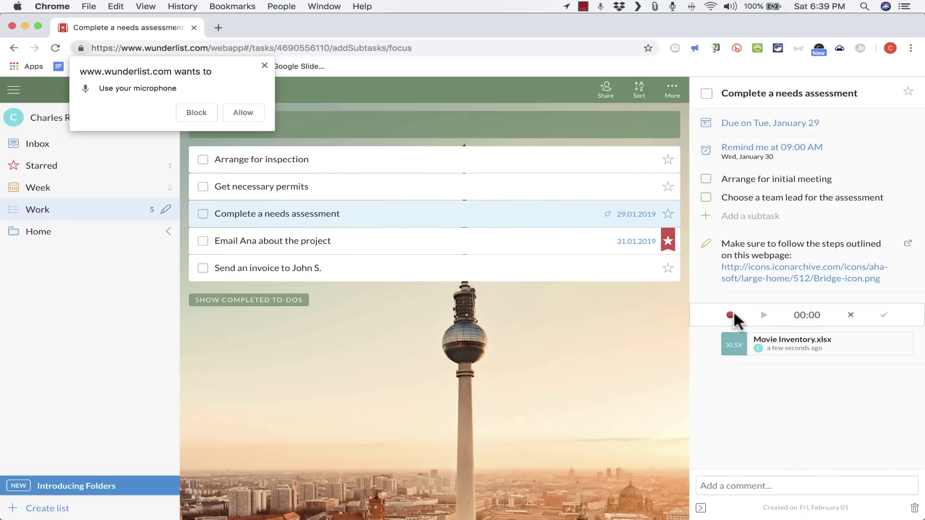
left_click(249, 115)
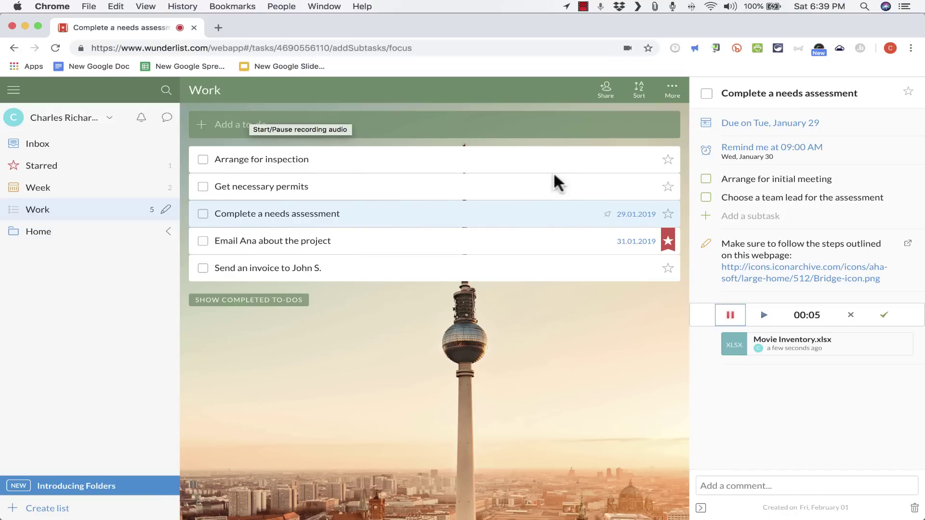
left_click(728, 320)
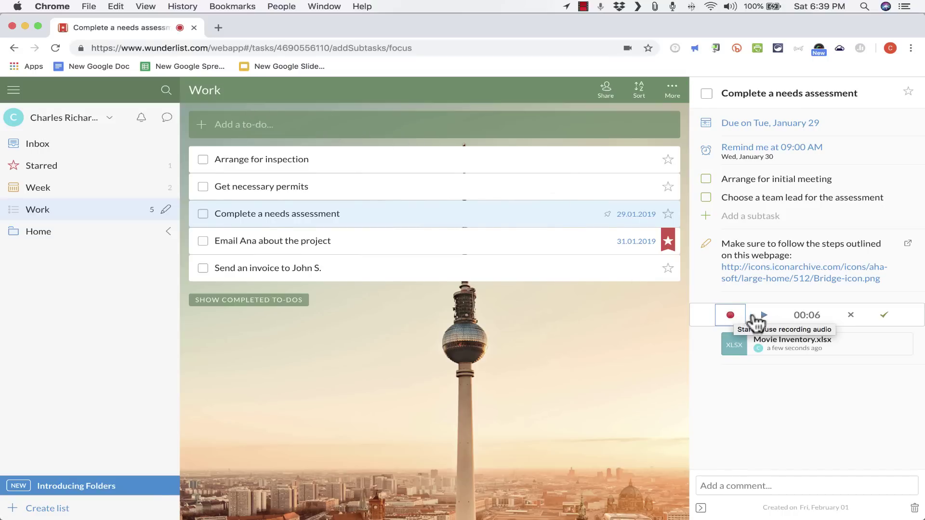
left_click(764, 318)
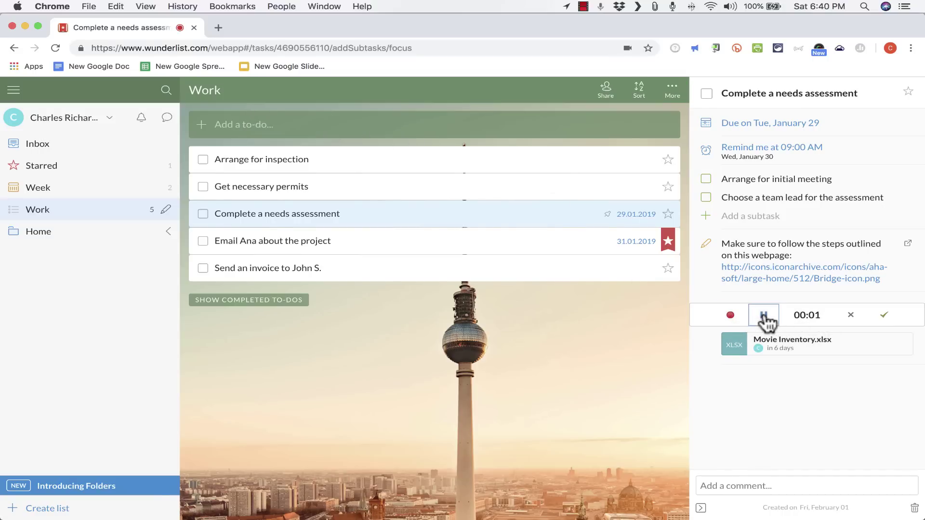
left_click(882, 319)
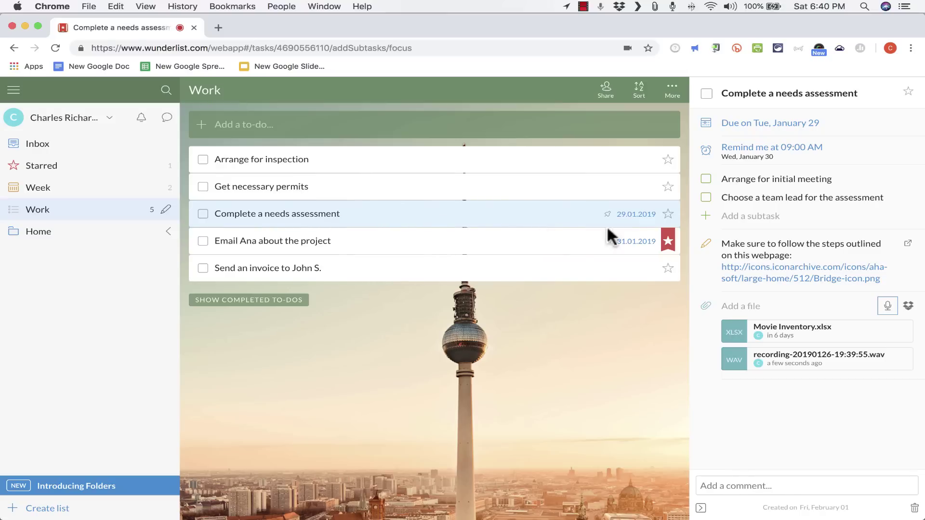
left_click(909, 306)
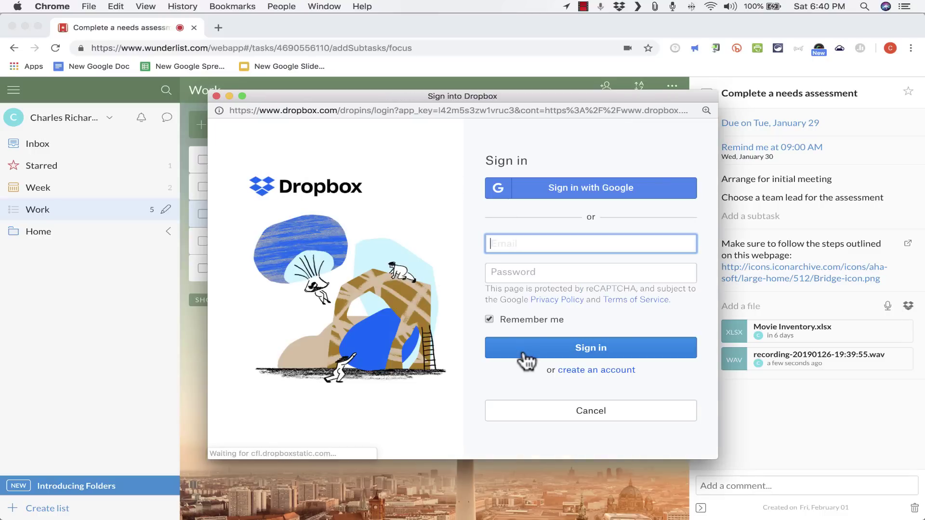
left_click(216, 96)
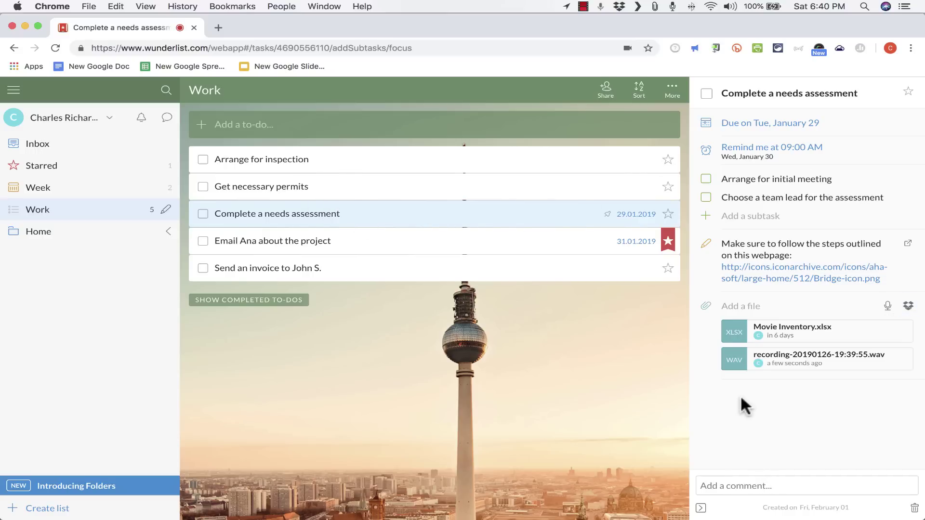
Step: Post the comment 'Working now on initial meeting.' on the task and close its detail panel
left_click(744, 486)
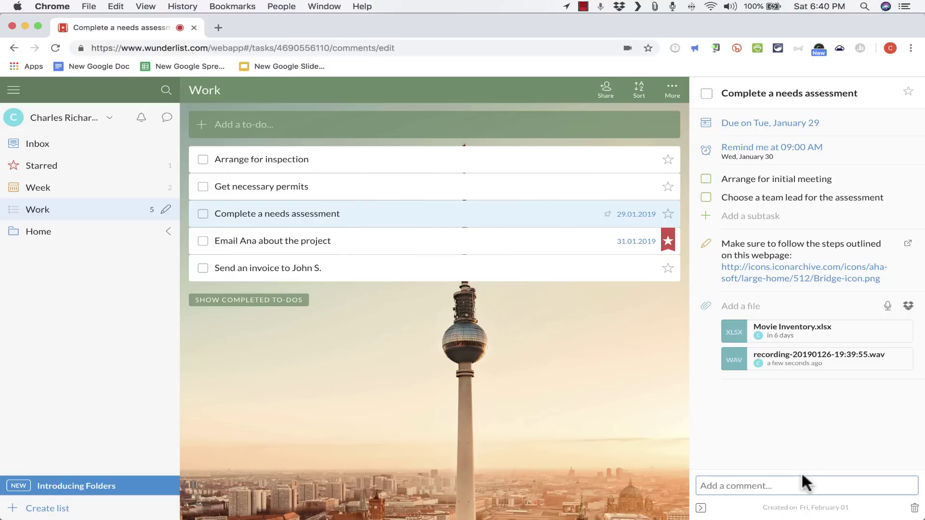
type("Working now on initial meeting")
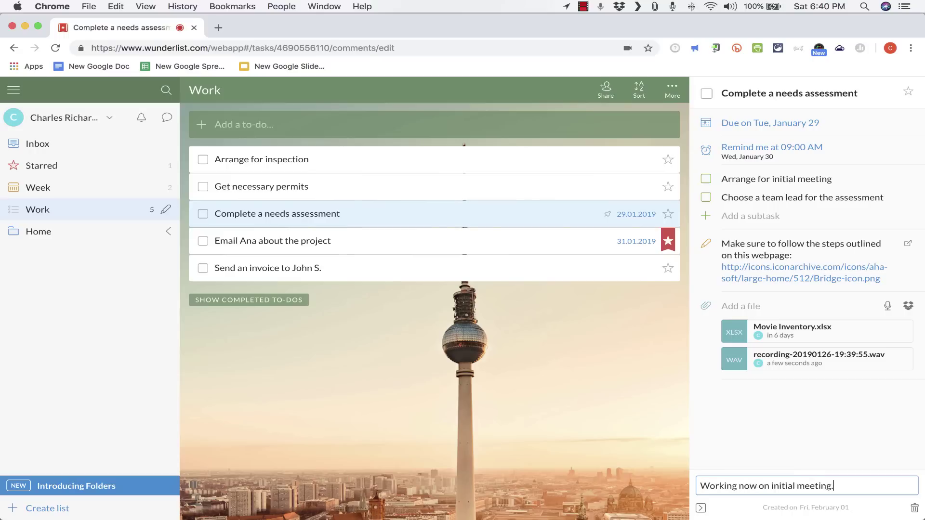
key("Return")
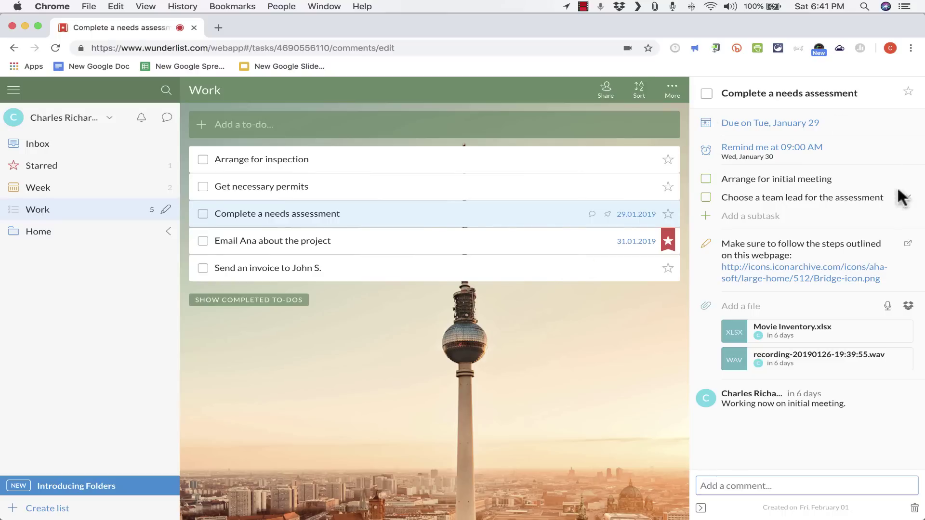
left_click(701, 508)
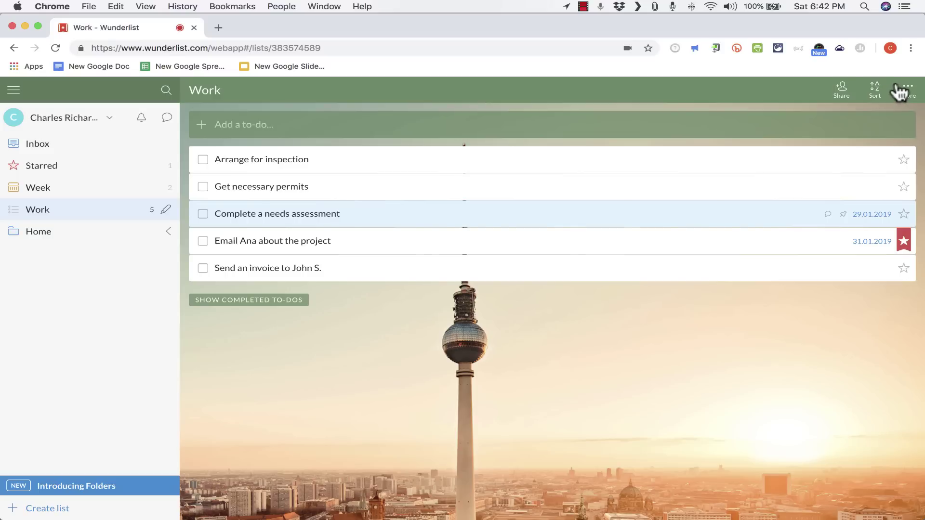
Step: Try sorting the Work list by due date, then creation date, then priority
left_click(878, 91)
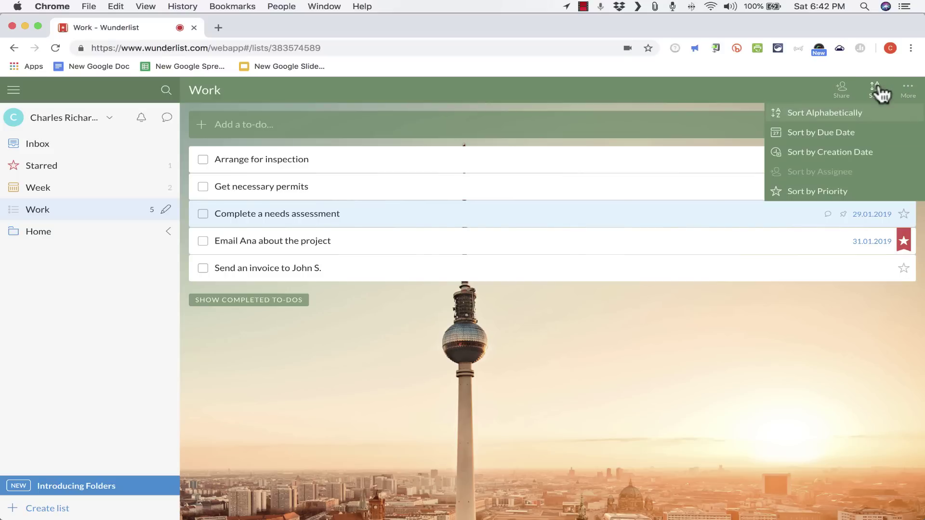
left_click(811, 138)
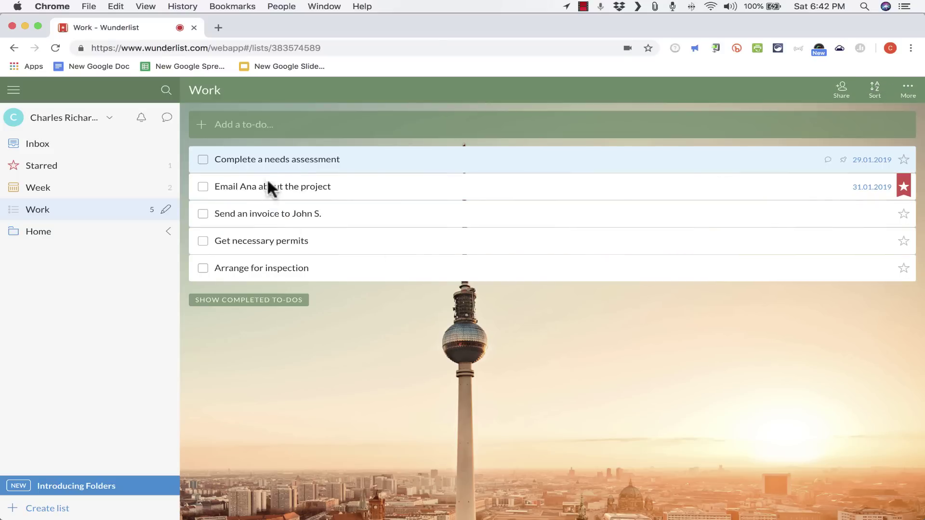
left_click(874, 94)
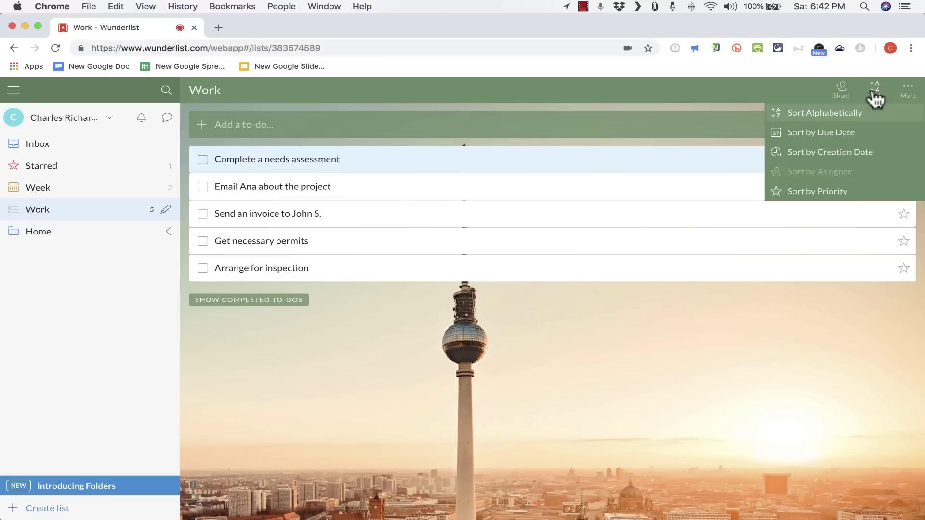
left_click(856, 151)
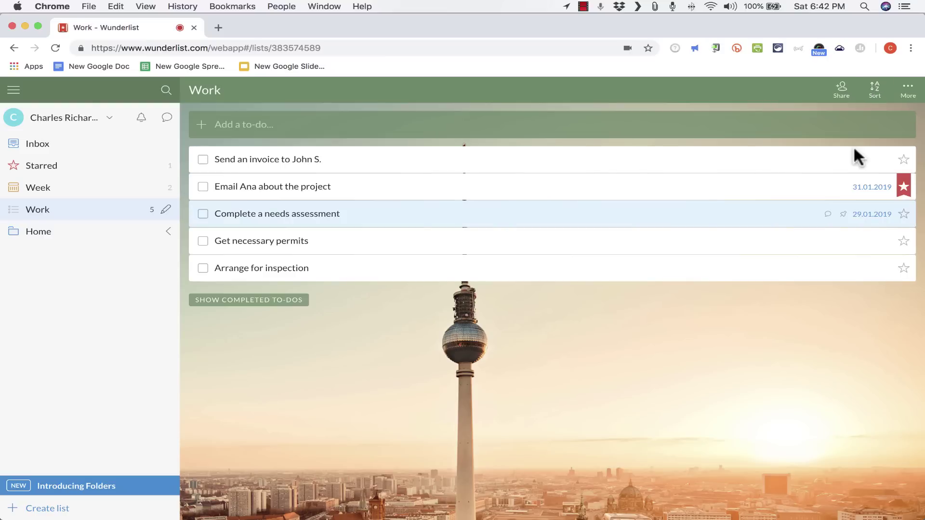
left_click(876, 92)
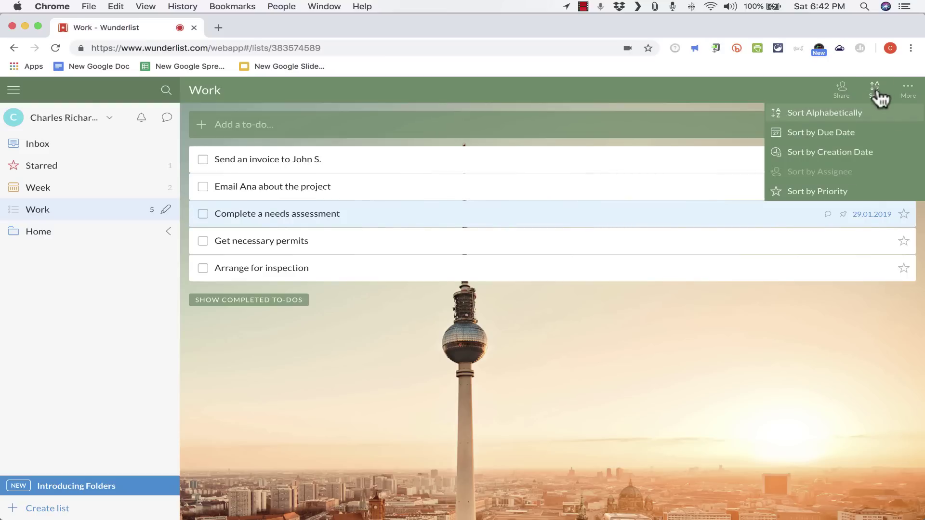
left_click(839, 195)
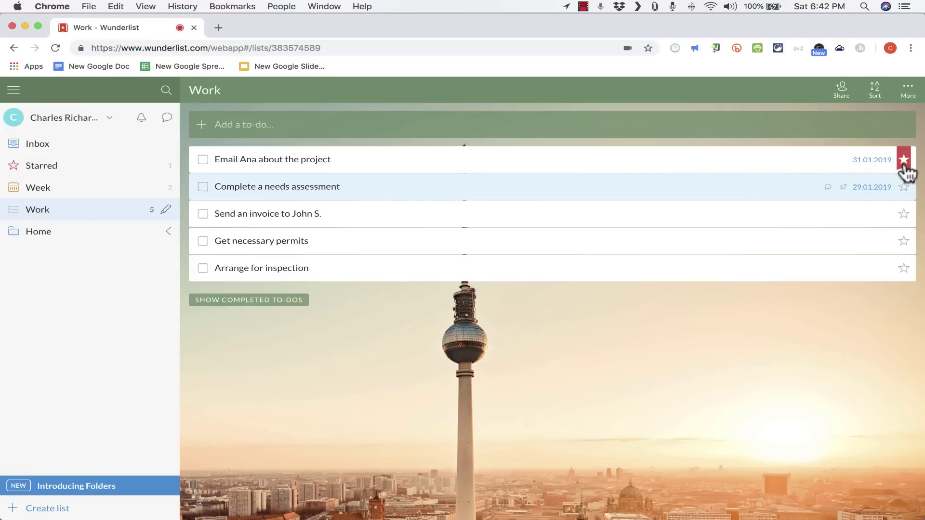
Step: Star Arrange for inspection and sort the Work list by due date again
left_click(903, 268)
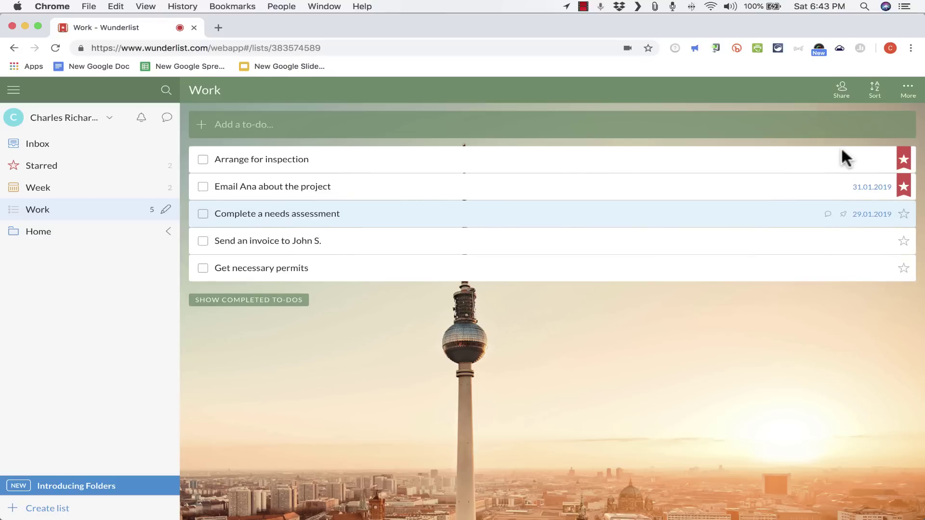
left_click(875, 91)
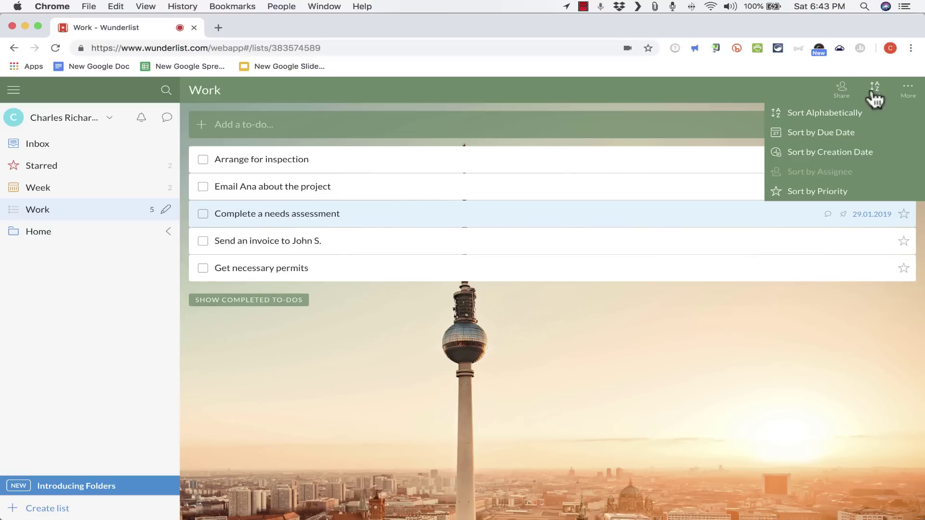
left_click(830, 134)
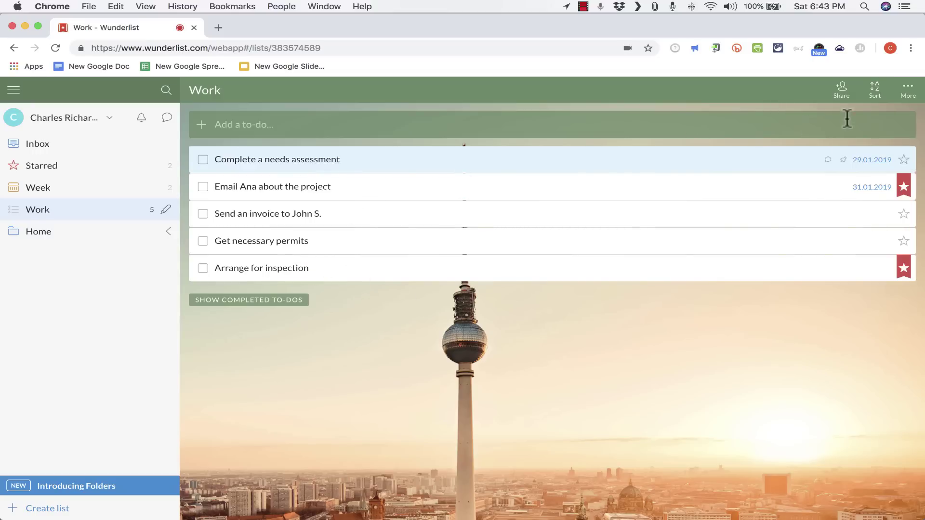
left_click(842, 91)
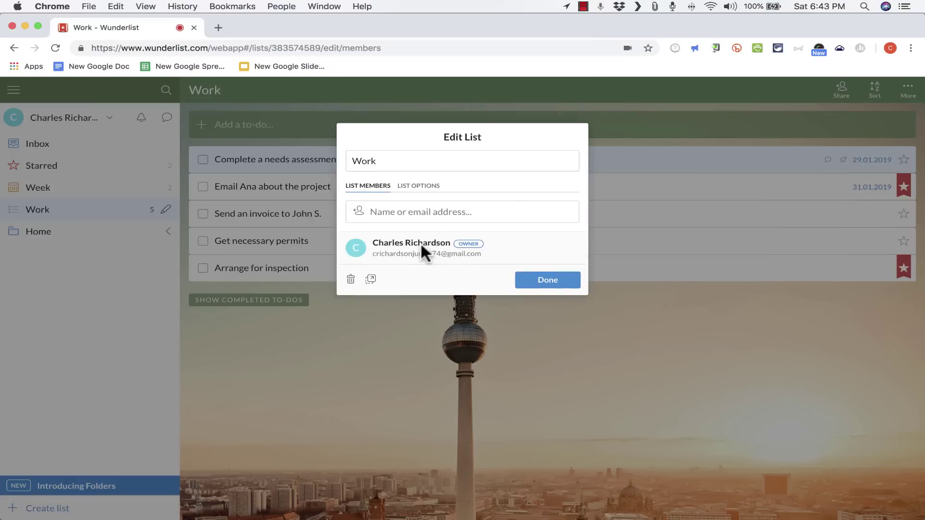
left_click(542, 289)
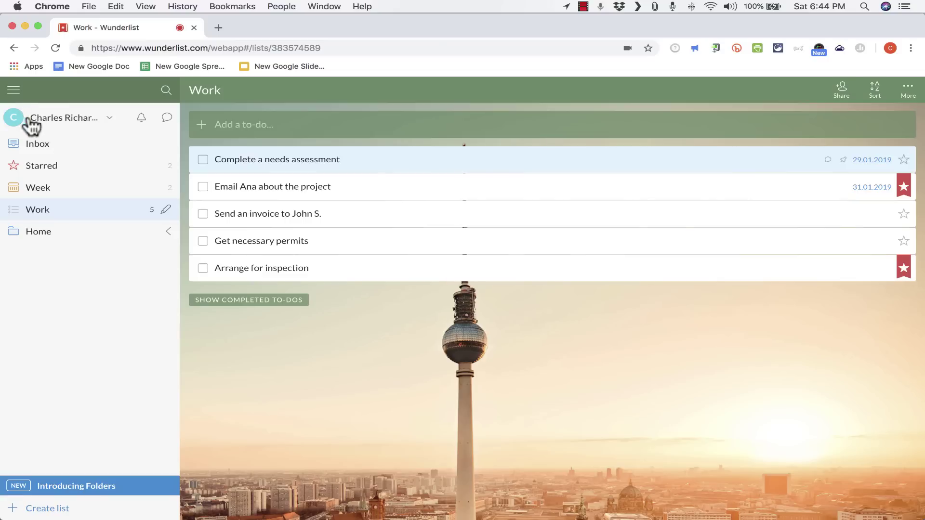
left_click(111, 119)
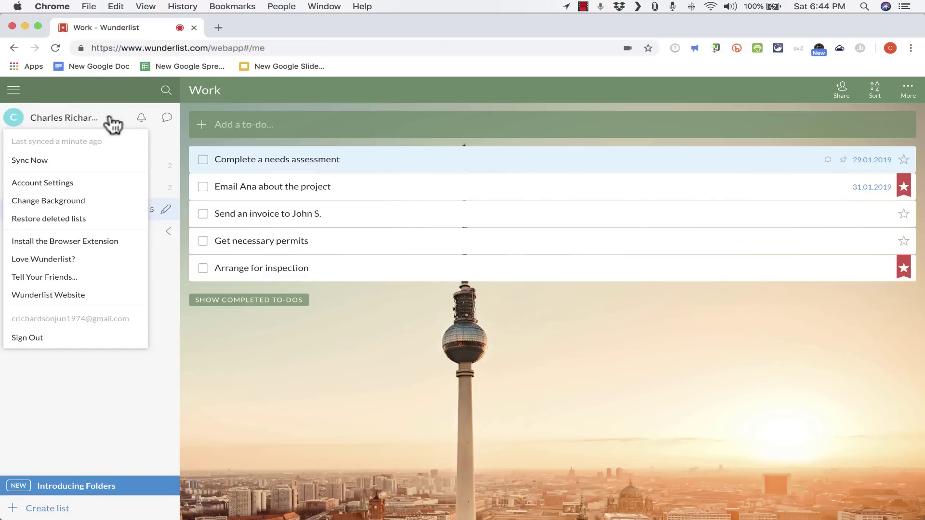
left_click(112, 124)
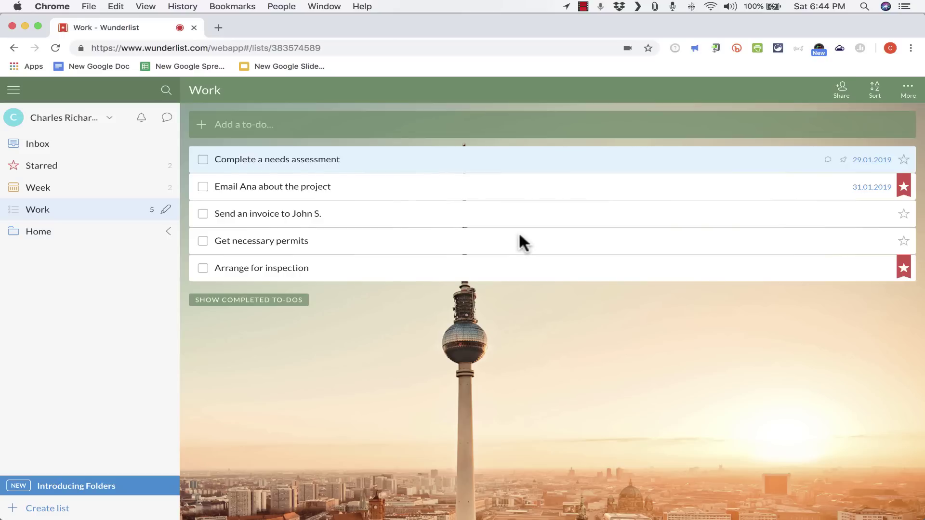
Step: Bring up and dismiss the context menu for the Get necessary permits to-do
right_click(427, 251)
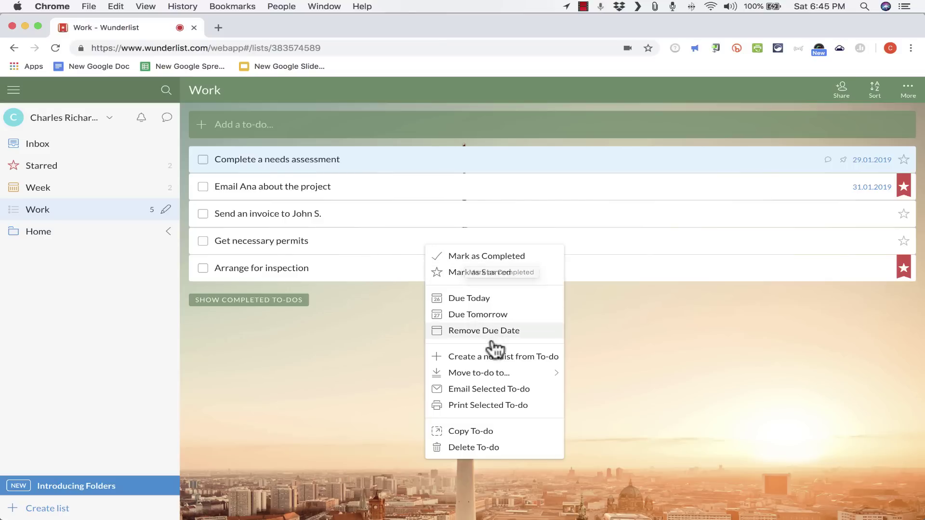
mouse_move(504, 375)
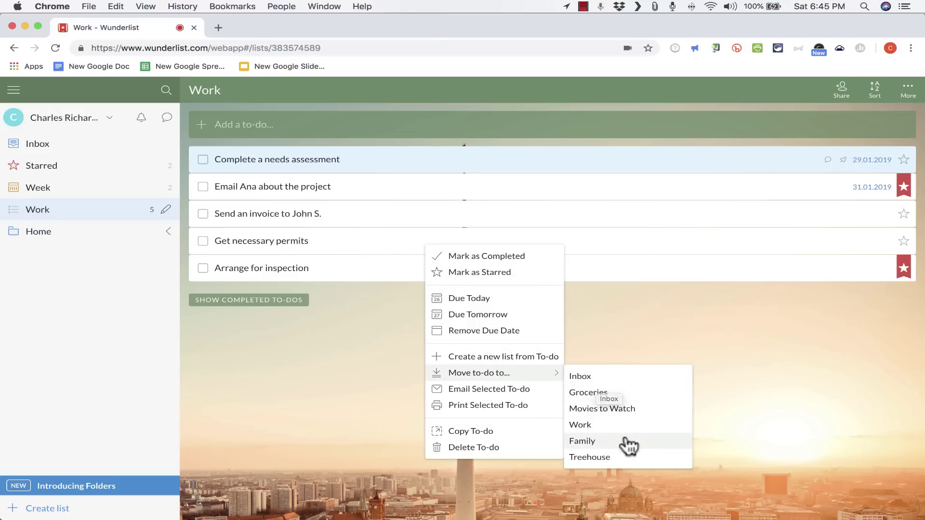
left_click(358, 403)
Step: Move the invoice to-do into Treehouse under Home, then back to the top of Work
left_click_drag(337, 205, 53, 279)
left_click(57, 282)
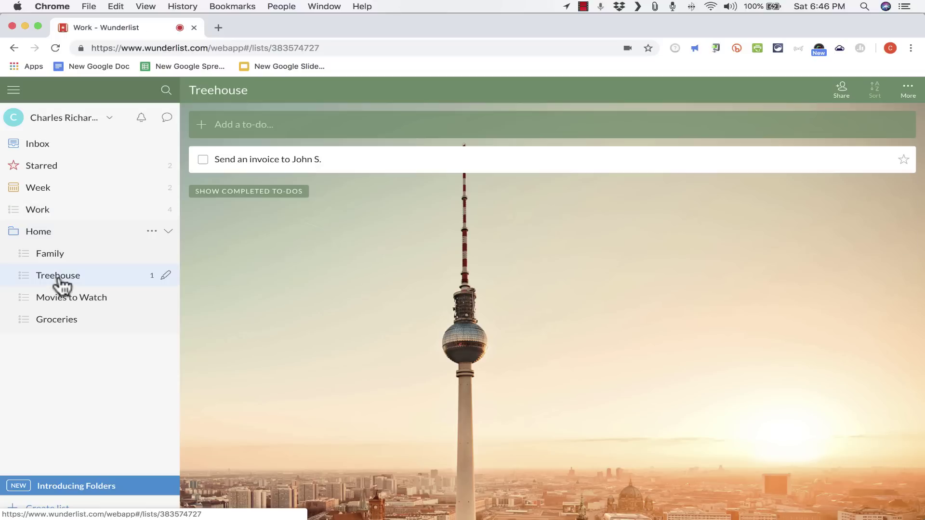
left_click_drag(292, 159, 264, 146)
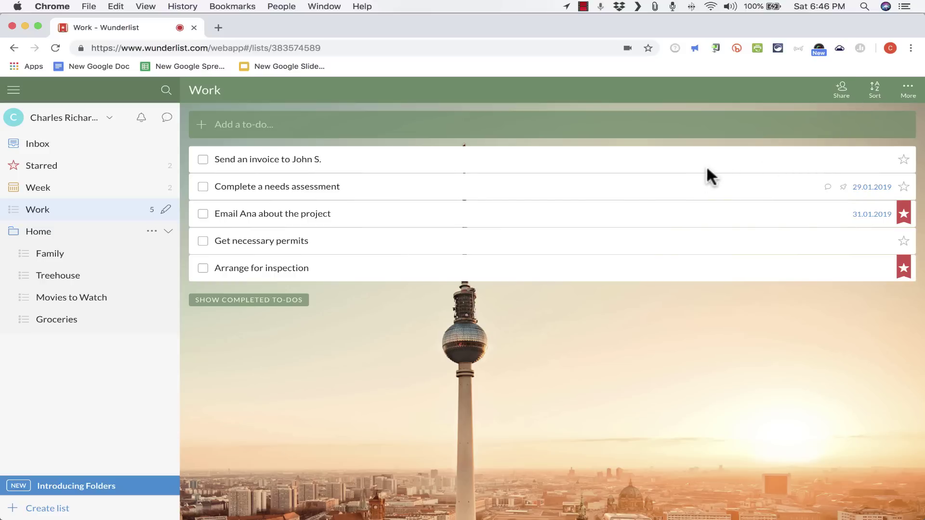
Step: Email the Work list into a Mail draft titled 'Wunderlist - Work' and check the draft
left_click(908, 90)
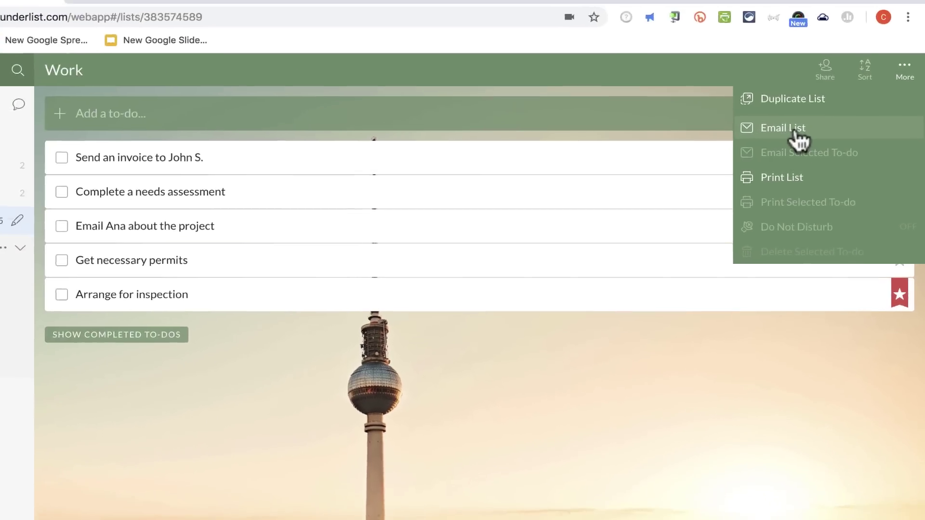
left_click(751, 116)
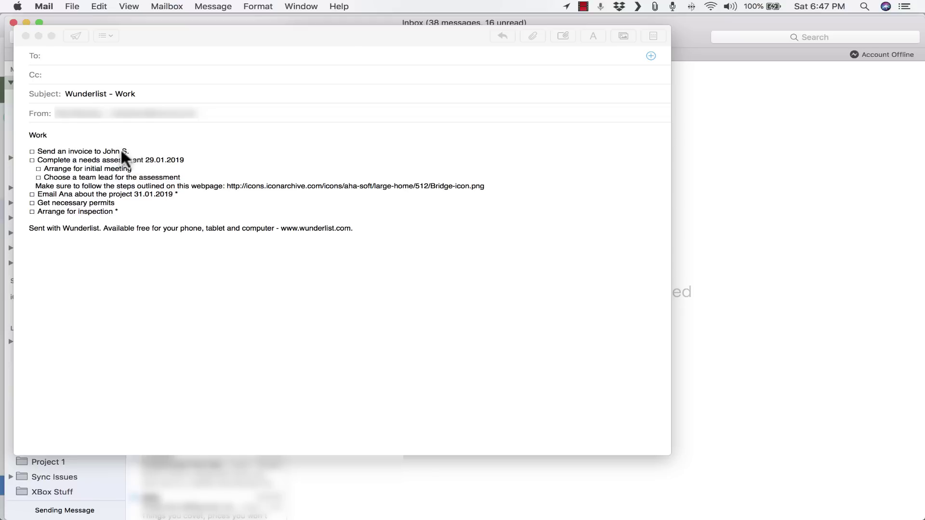
left_click(72, 57)
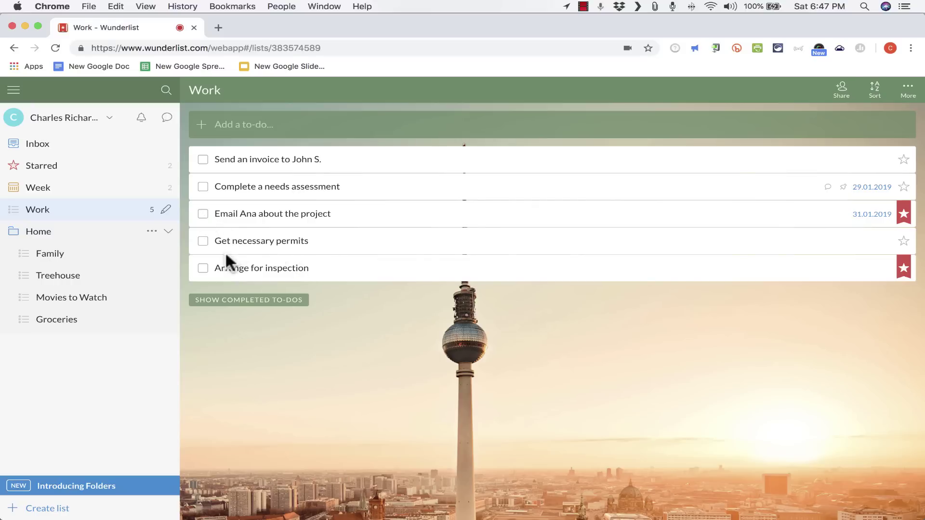
Step: Mark Get necessary permits, Complete a needs assessment and the invoice to-do as completed
left_click(202, 242)
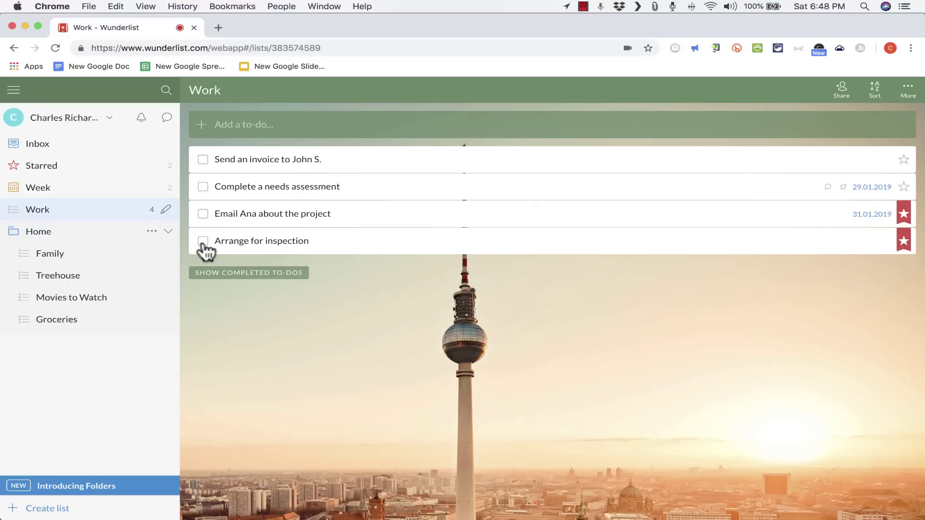
left_click(203, 187)
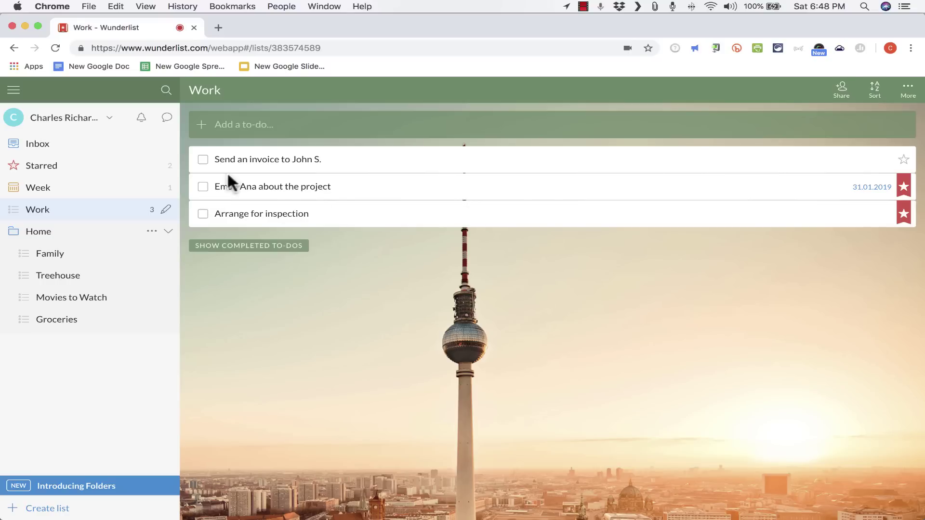
left_click(203, 160)
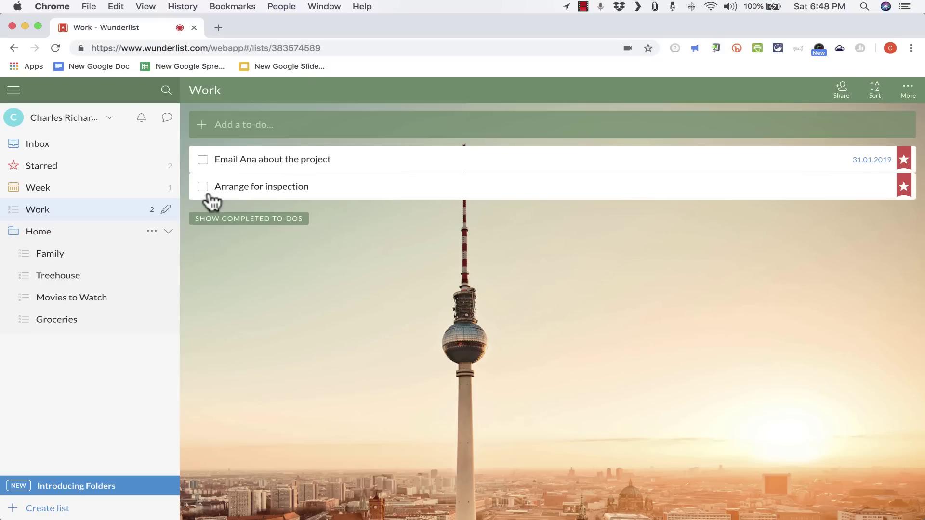
Step: Add the to-do 'Celebrate our success!' and show the completed to-dos
left_click(256, 123)
type("Celebrate our success!")
key("Return")
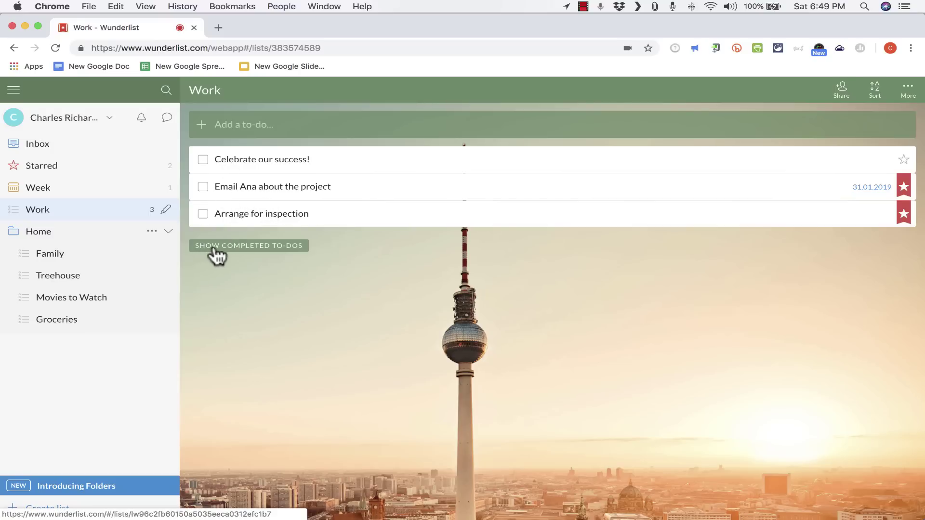
left_click(234, 249)
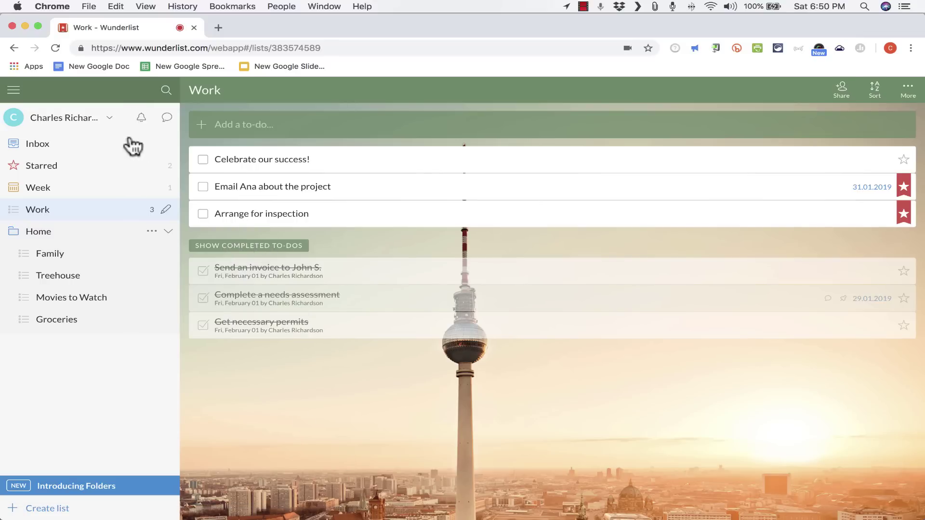
Step: Apply the green grass background, then view Notifications in Account Settings and close it
left_click(106, 121)
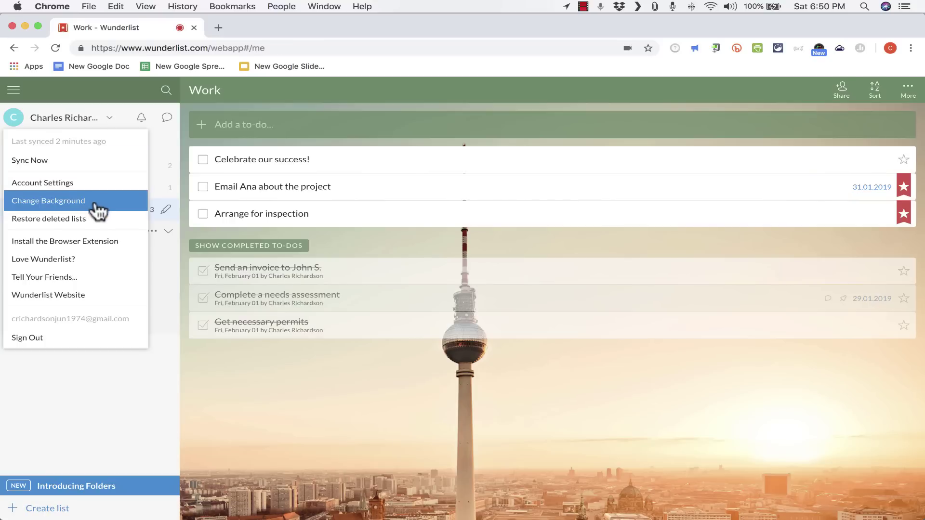
left_click(76, 201)
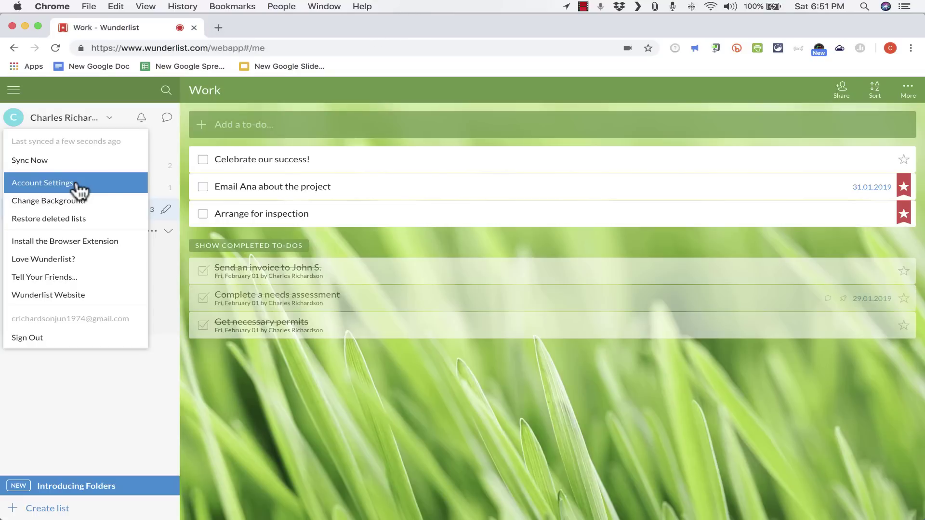
left_click(76, 185)
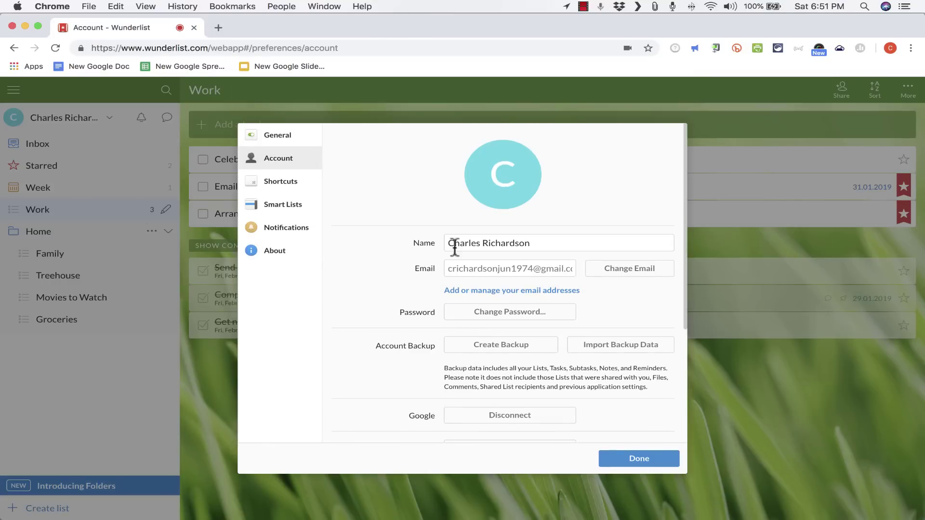
left_click(292, 234)
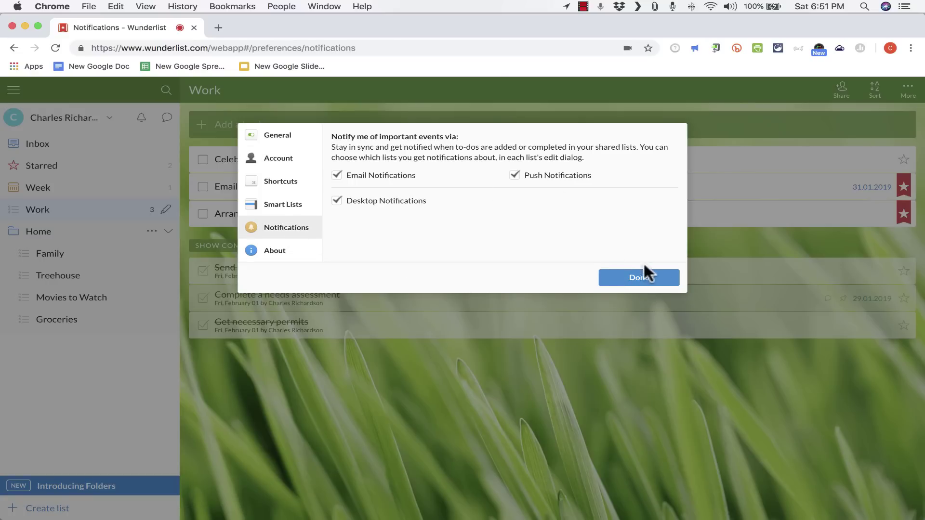
left_click(651, 280)
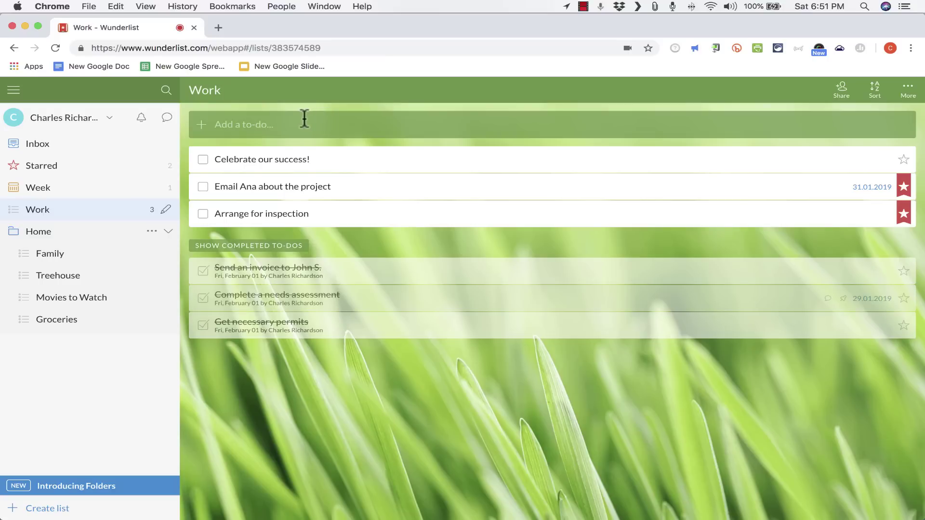
Step: Collapse the lists sidebar and scroll through the Wunderlist downloads page and back up
left_click(14, 92)
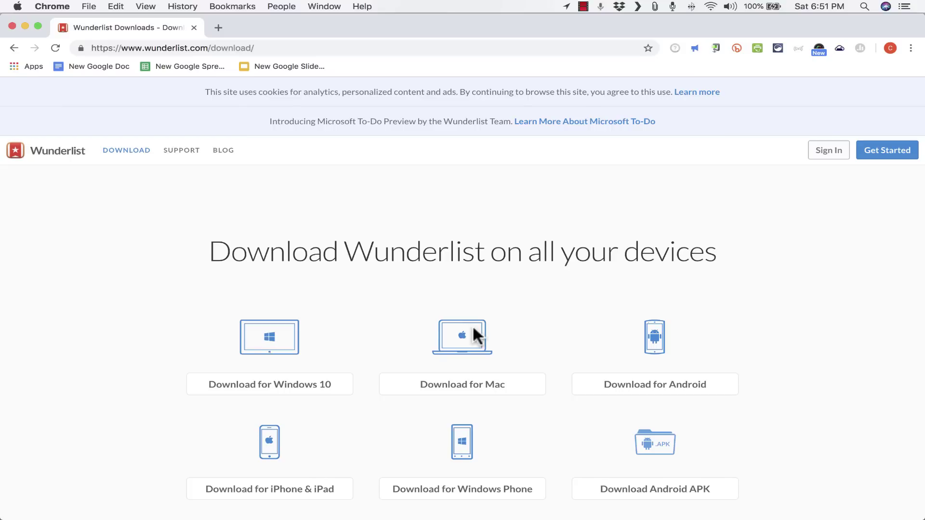
scroll(473, 326, "down", 4)
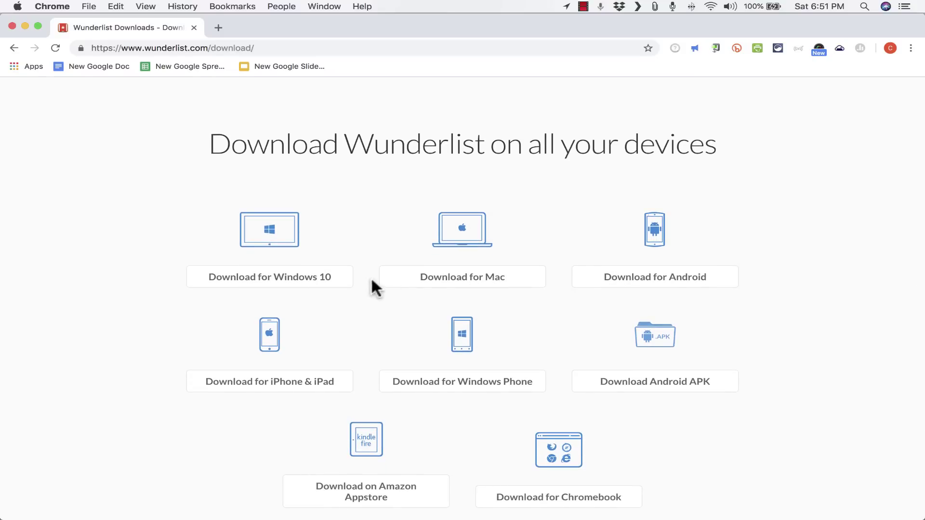
scroll(697, 293, "down", 5)
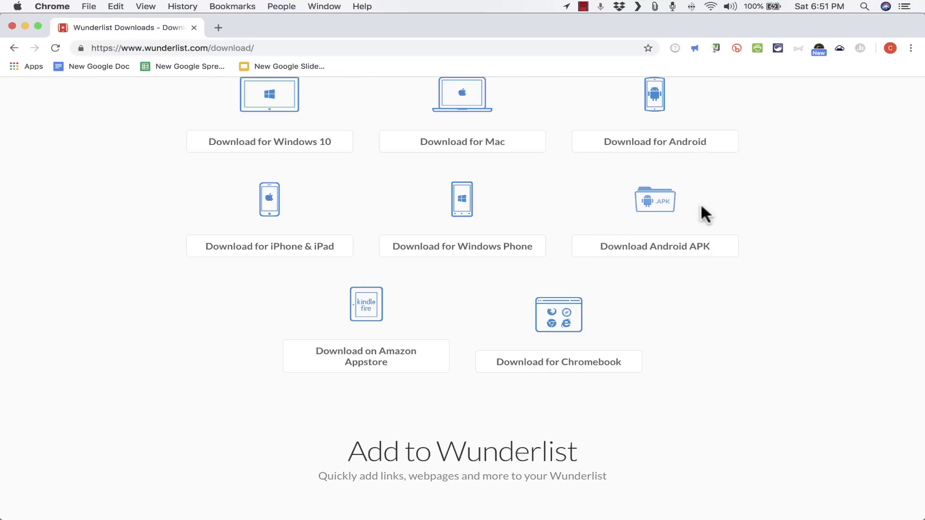
scroll(558, 454, "down", 13)
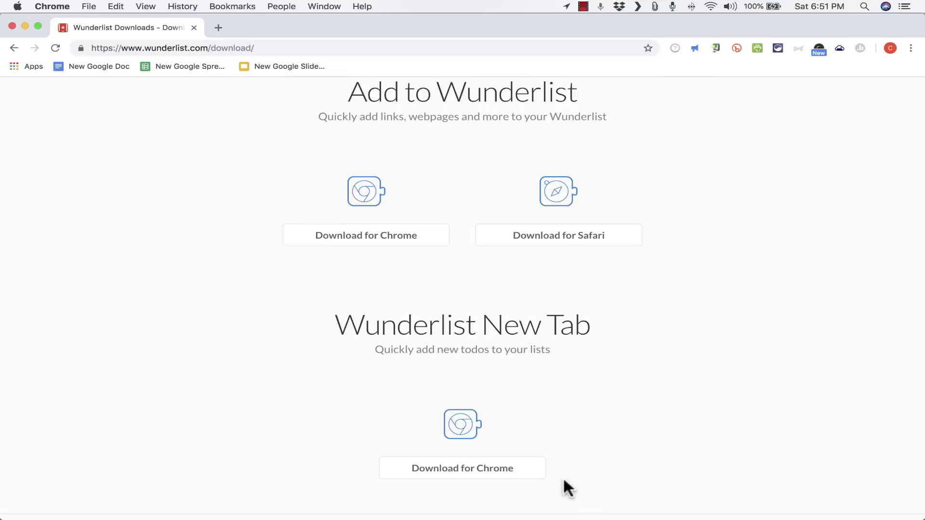
scroll(564, 487, "down", 1)
scroll(583, 470, "up", 10)
scroll(581, 463, "up", 10)
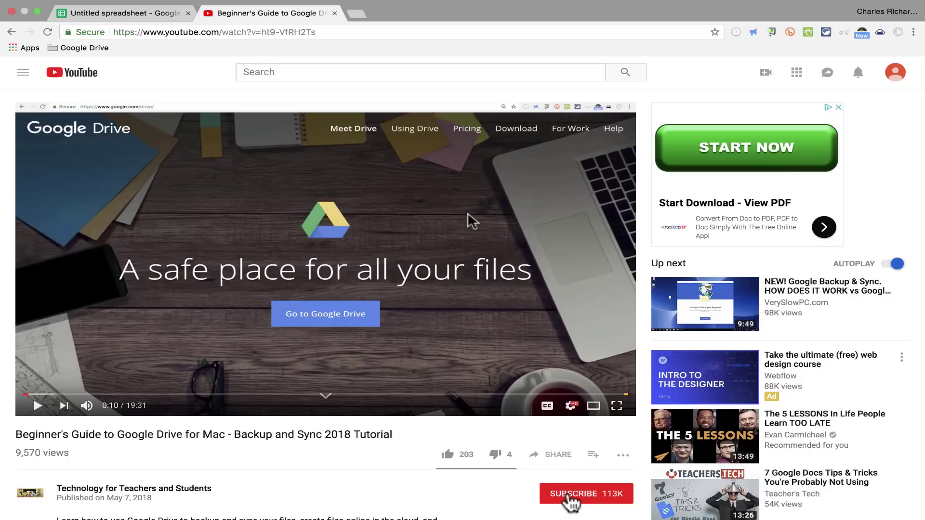
Step: Subscribe to the Technology for Teachers and Students channel and scroll down the video page
left_click(568, 495)
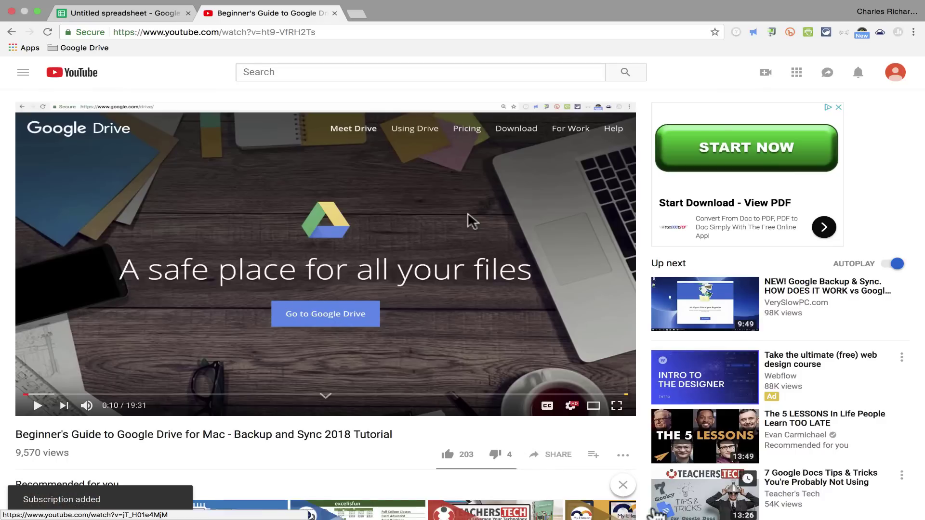
scroll(611, 478, "down", 5)
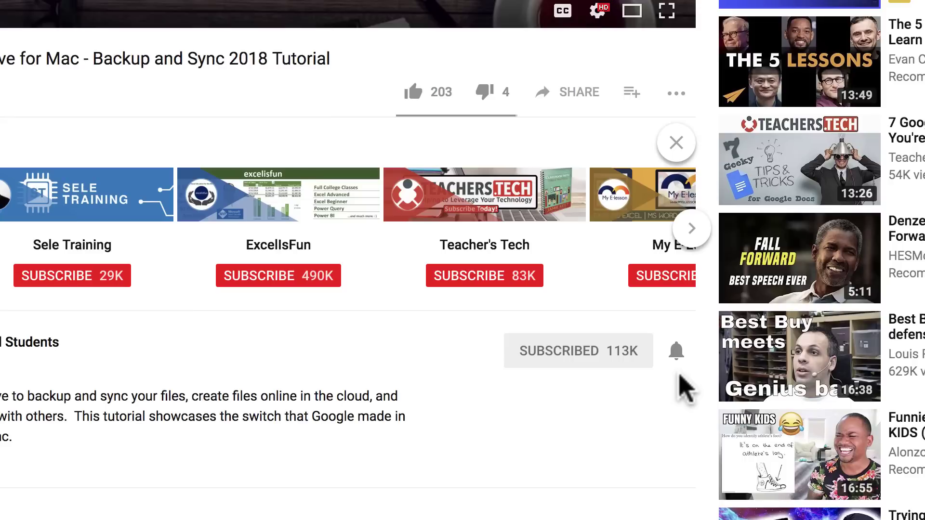